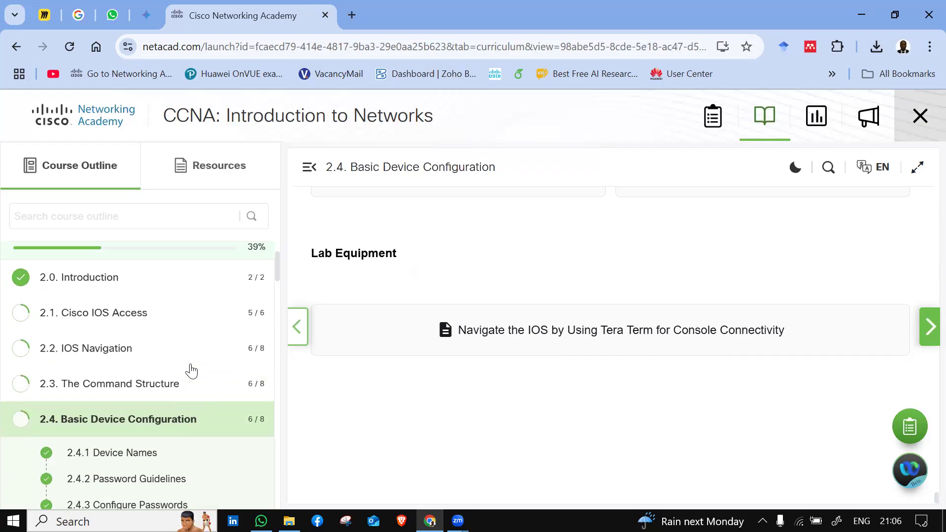
- Expand sections 2.0 Introduction and 2.1 Cisco IOS Access in the Module 2 outline and review their topics
{"action": "scroll", "coordinate": [119, 330], "scroll_direction": "up", "scroll_amount": 5}
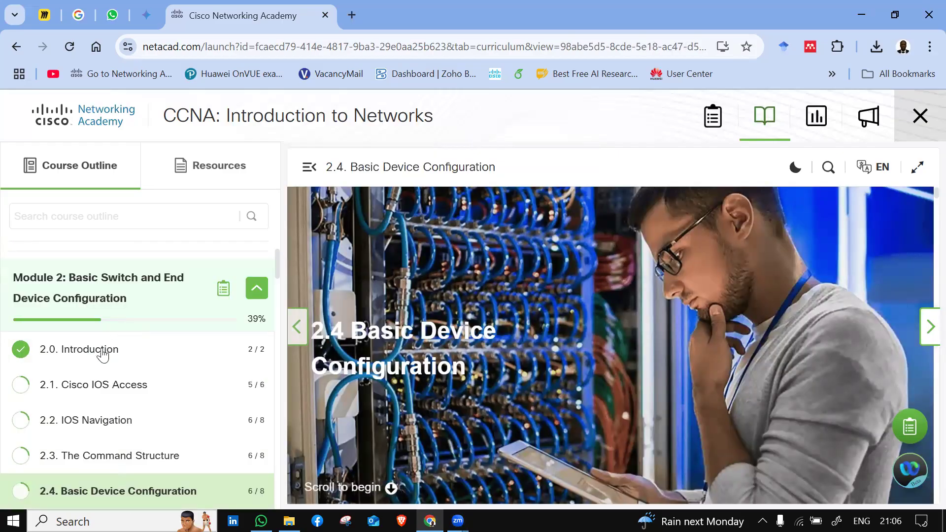
{"action": "left_click", "coordinate": [106, 350]}
{"action": "scroll", "coordinate": [123, 353], "scroll_direction": "down", "scroll_amount": 4}
{"action": "scroll", "coordinate": [126, 352], "scroll_direction": "up", "scroll_amount": 2}
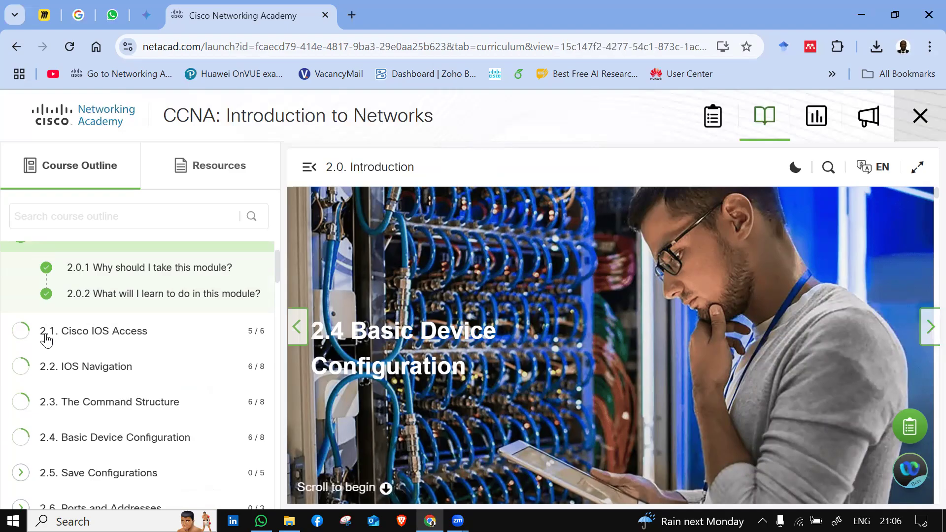
{"action": "left_click", "coordinate": [20, 331]}
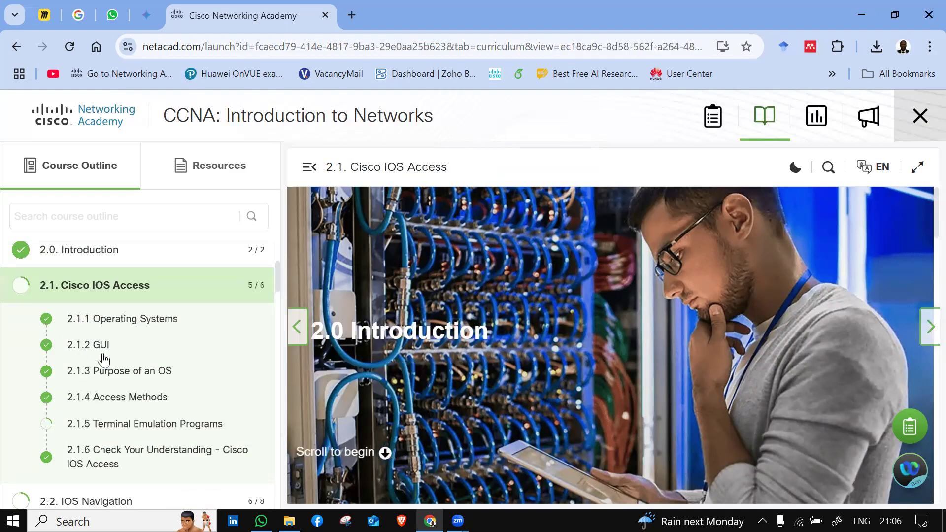
{"action": "scroll", "coordinate": [99, 359], "scroll_direction": "down", "scroll_amount": 1}
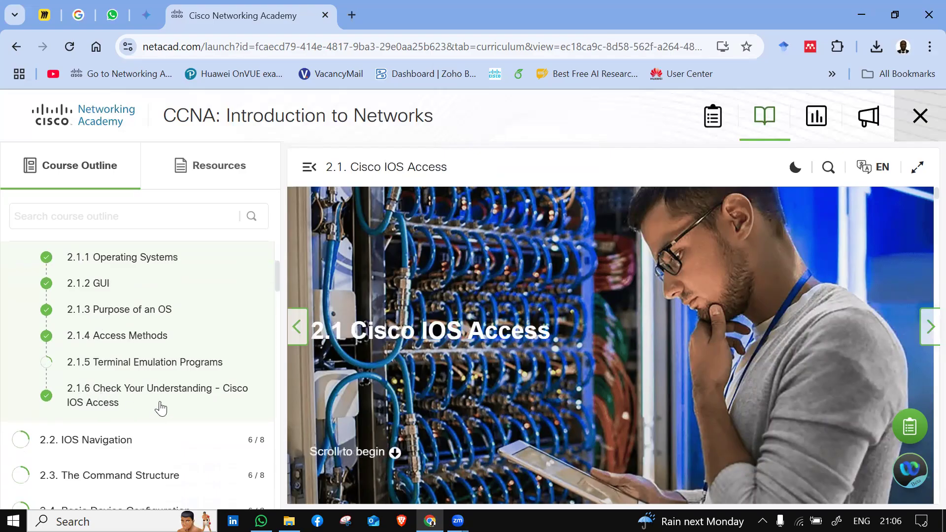
{"action": "scroll", "coordinate": [126, 406], "scroll_direction": "down", "scroll_amount": 1}
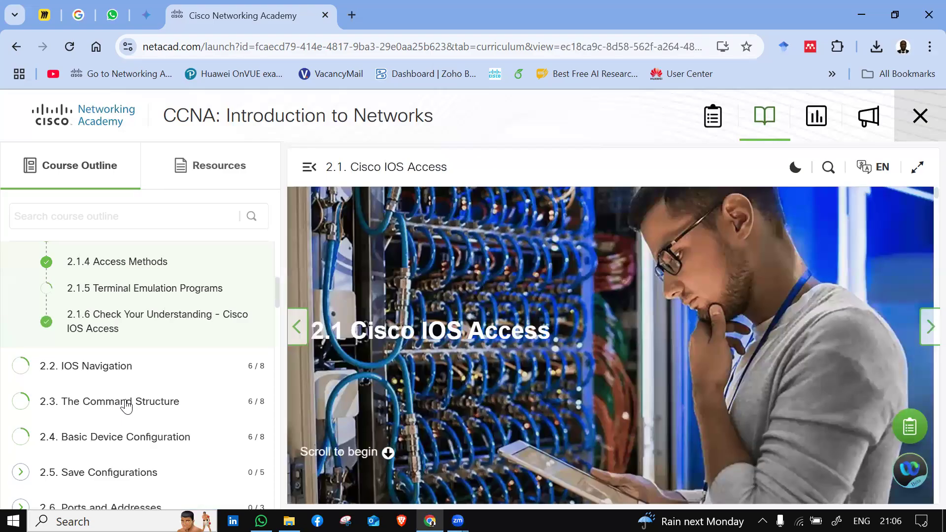
- Expand section 2.2 IOS Navigation in the course outline and look through its topics
{"action": "left_click", "coordinate": [108, 381]}
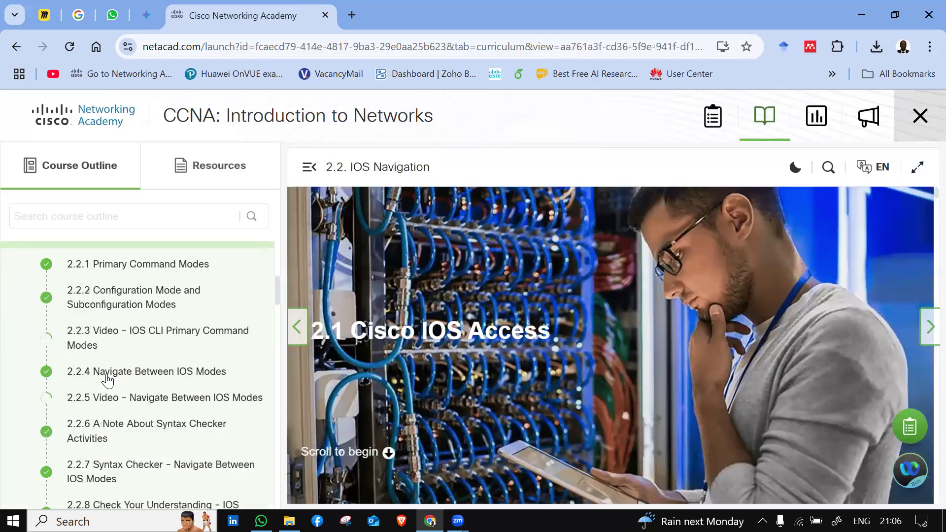
{"action": "scroll", "coordinate": [97, 399], "scroll_direction": "down", "scroll_amount": 2}
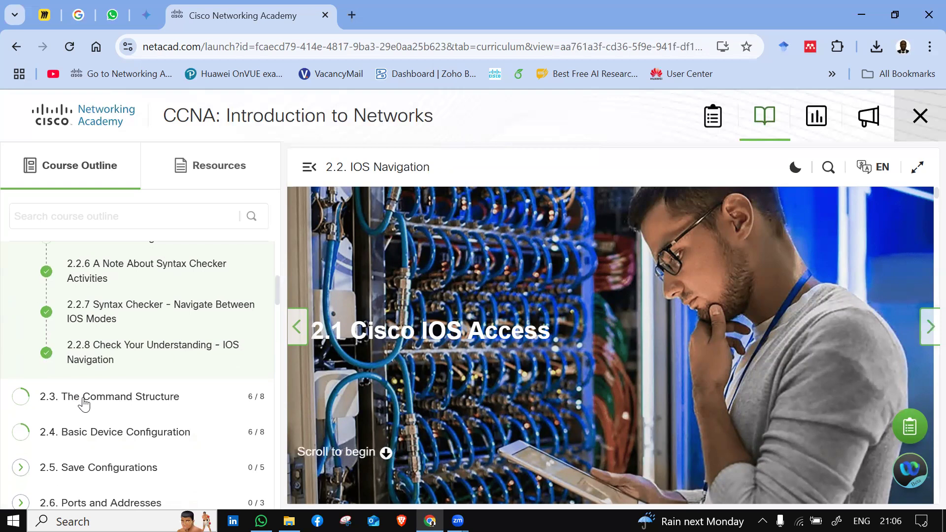
{"action": "left_click", "coordinate": [105, 306]}
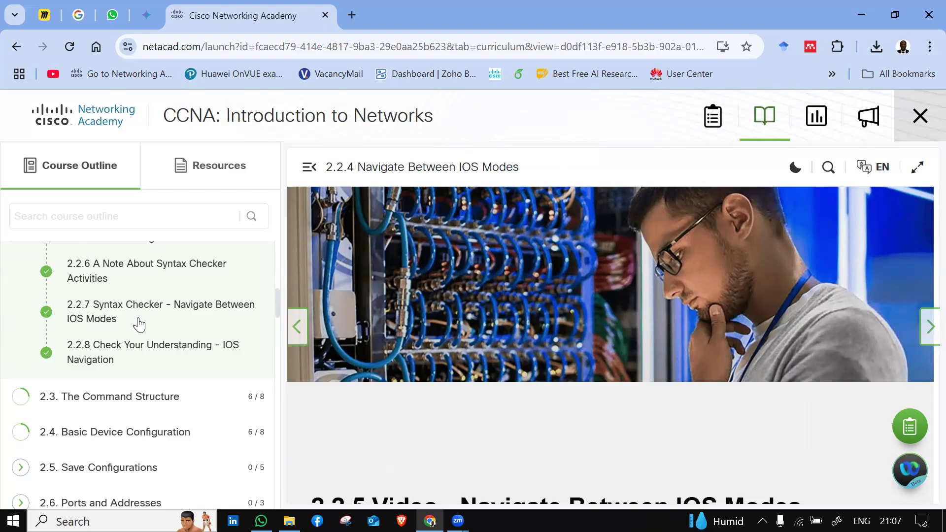
- Expand section 2.3 The Command Structure and view the 2.3.3 IOS Help Features content
{"action": "left_click", "coordinate": [70, 407]}
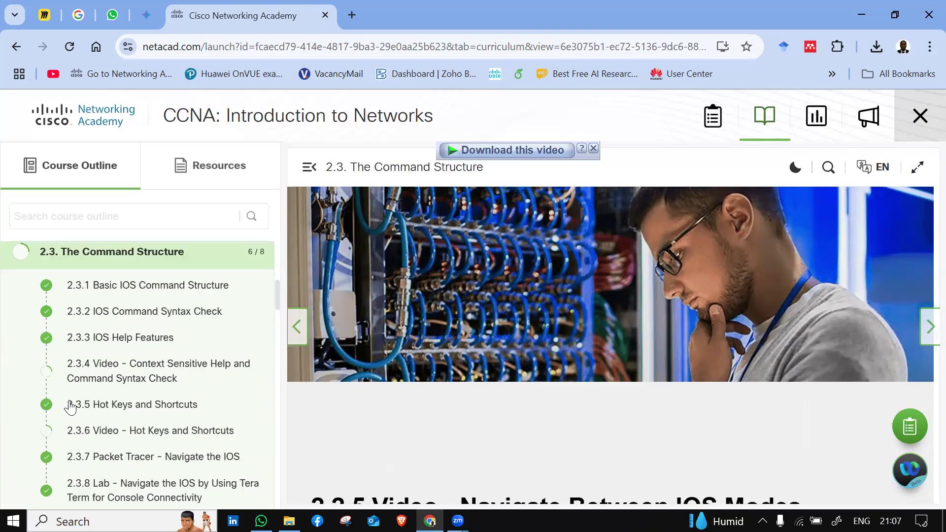
{"action": "scroll", "coordinate": [93, 387], "scroll_direction": "down", "scroll_amount": 2}
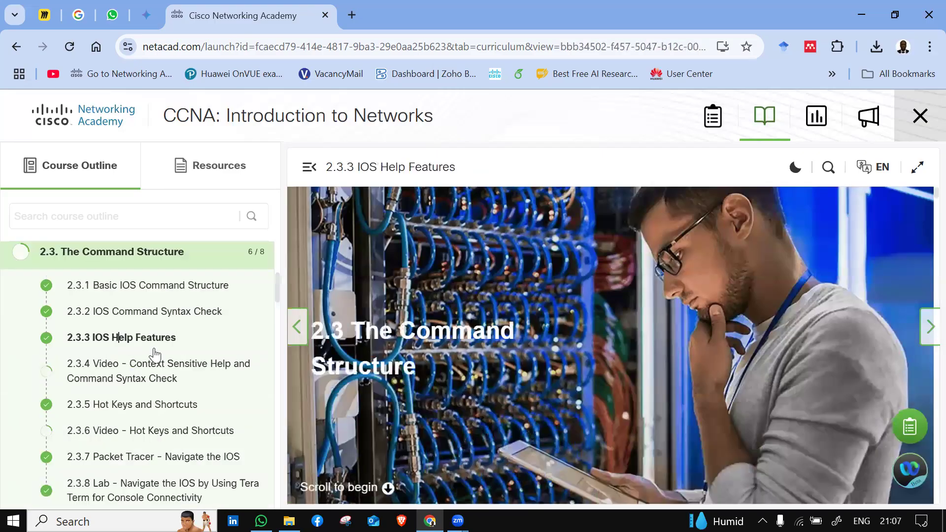
{"action": "scroll", "coordinate": [466, 438], "scroll_direction": "down", "scroll_amount": 3}
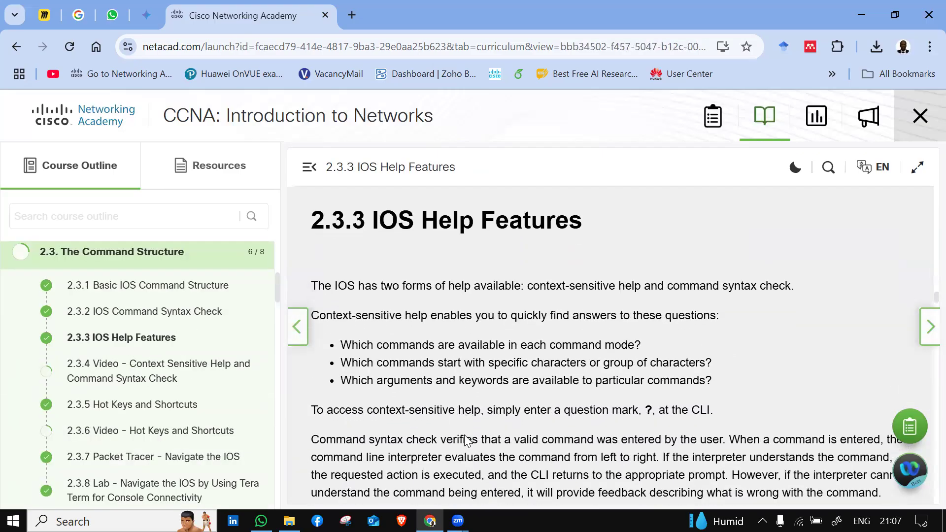
{"action": "scroll", "coordinate": [465, 438], "scroll_direction": "down", "scroll_amount": 1}
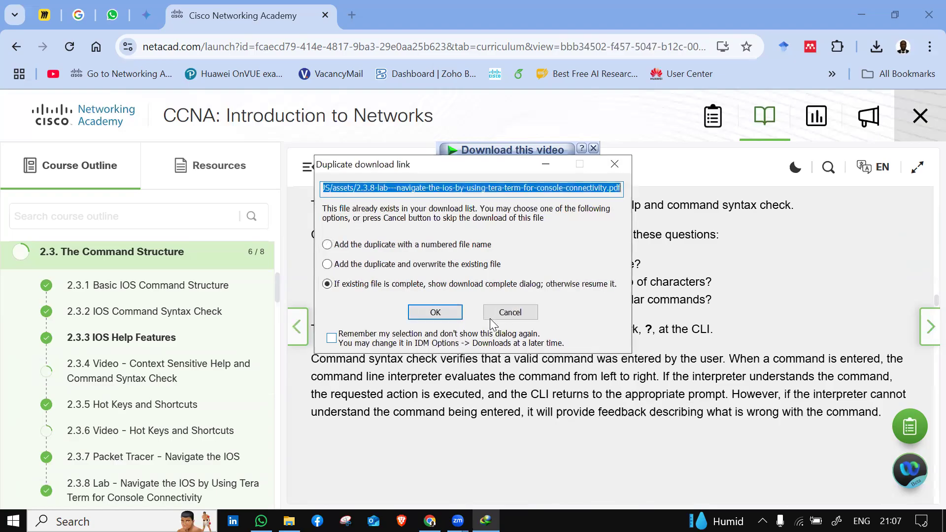
- Cancel the duplicate download prompts for the 2.3.8 lab PDF files
{"action": "left_click", "coordinate": [507, 314]}
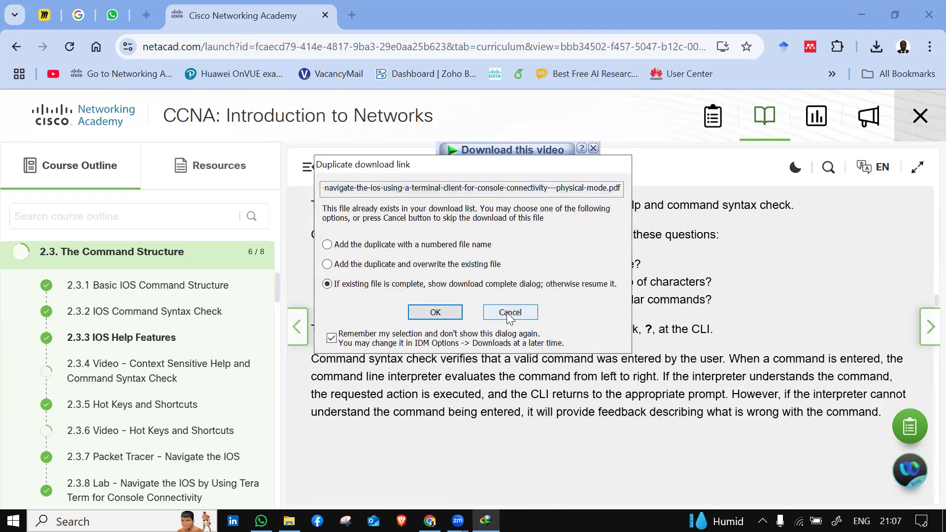
{"action": "left_click", "coordinate": [507, 313]}
{"action": "left_click", "coordinate": [509, 312]}
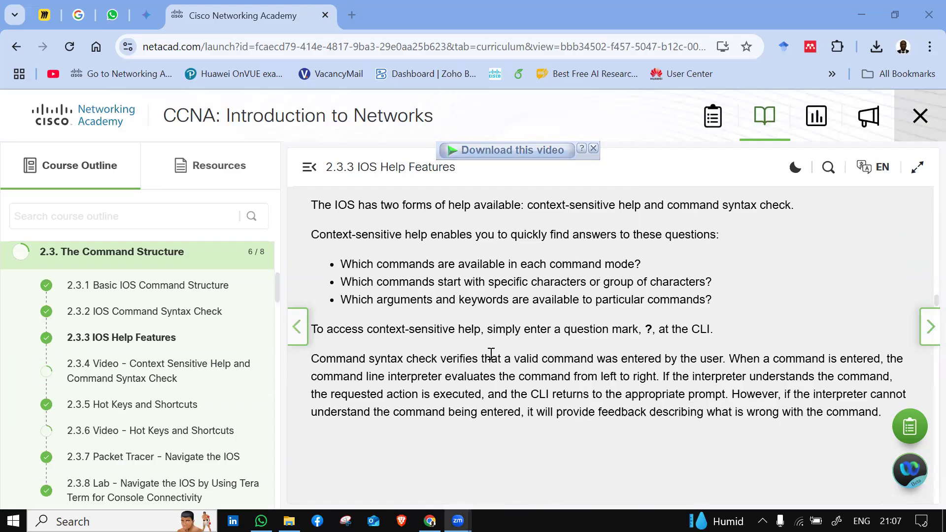
- Read on through the hot keys and shortcuts content to the 2.3.7 Packet Tracer - Navigate the IOS activity
{"action": "scroll", "coordinate": [491, 354], "scroll_direction": "down", "scroll_amount": 5}
{"action": "scroll", "coordinate": [491, 354], "scroll_direction": "down", "scroll_amount": 15}
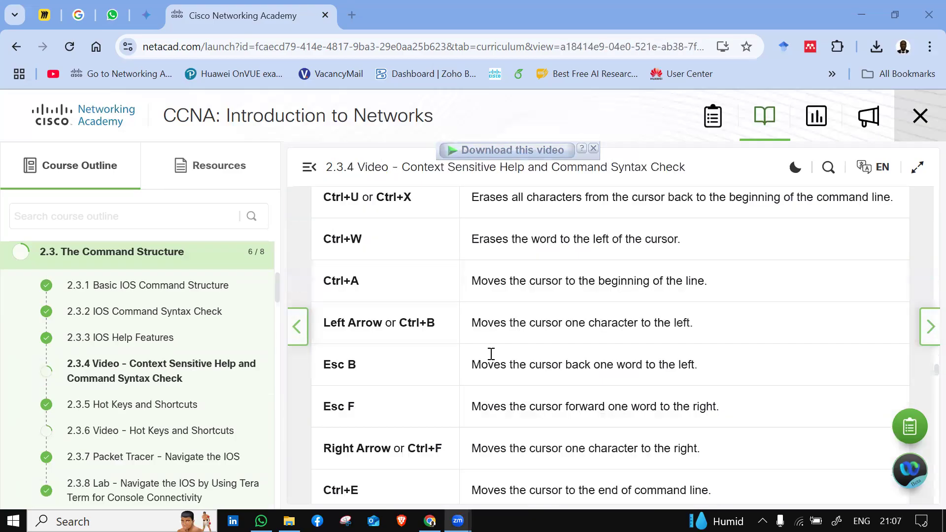
{"action": "scroll", "coordinate": [491, 353], "scroll_direction": "down", "scroll_amount": 10}
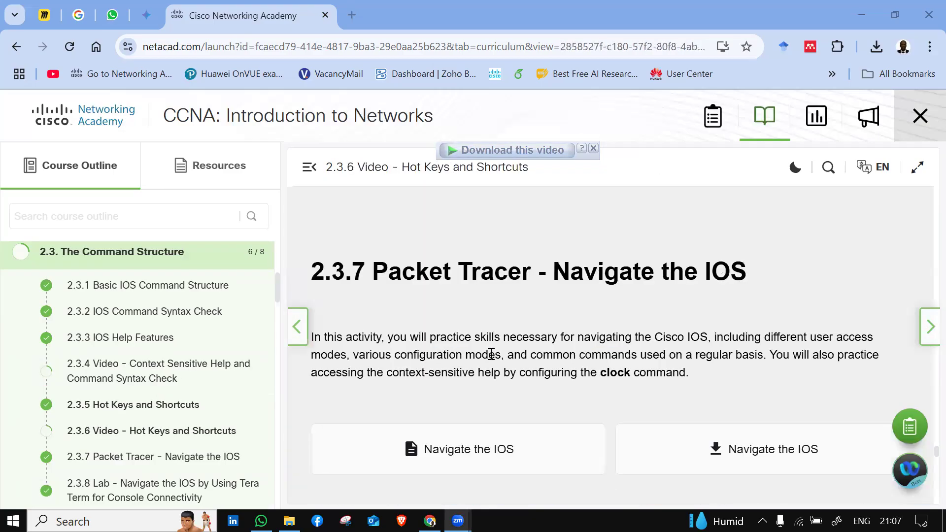
{"action": "scroll", "coordinate": [491, 354], "scroll_direction": "down", "scroll_amount": 3}
{"action": "scroll", "coordinate": [491, 354], "scroll_direction": "up", "scroll_amount": 5}
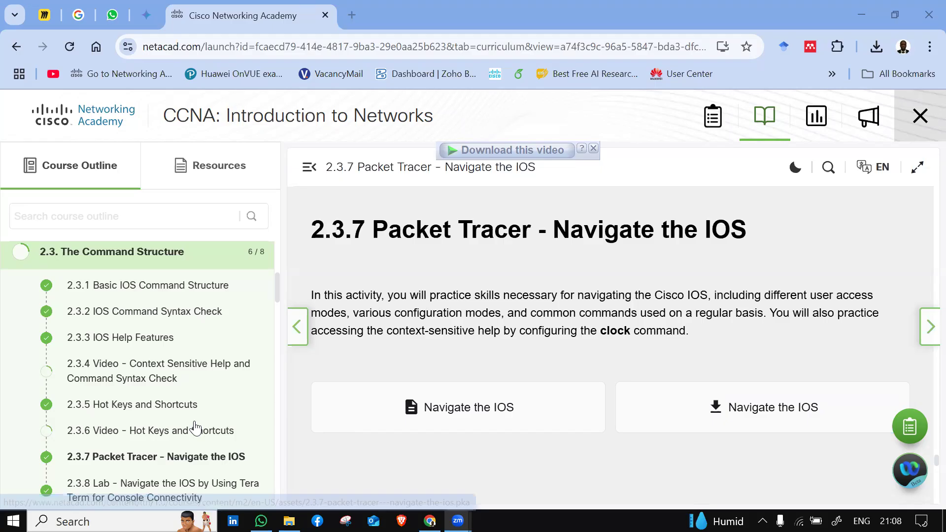
- Review the remaining Module 2 topics in the course outline, from 2.3.8 Lab through 2.9 Module Practice and Quiz
{"action": "scroll", "coordinate": [195, 429], "scroll_direction": "down", "scroll_amount": 3}
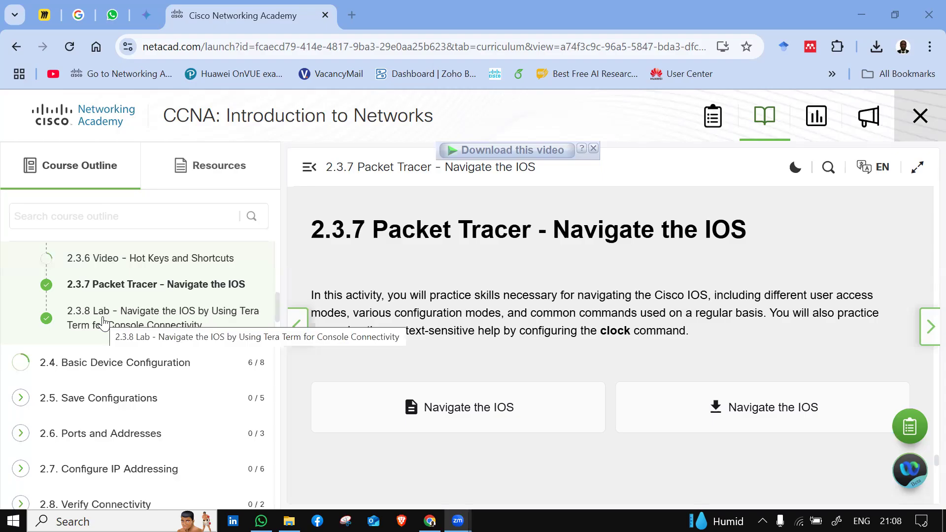
{"action": "scroll", "coordinate": [134, 302], "scroll_direction": "down", "scroll_amount": 3}
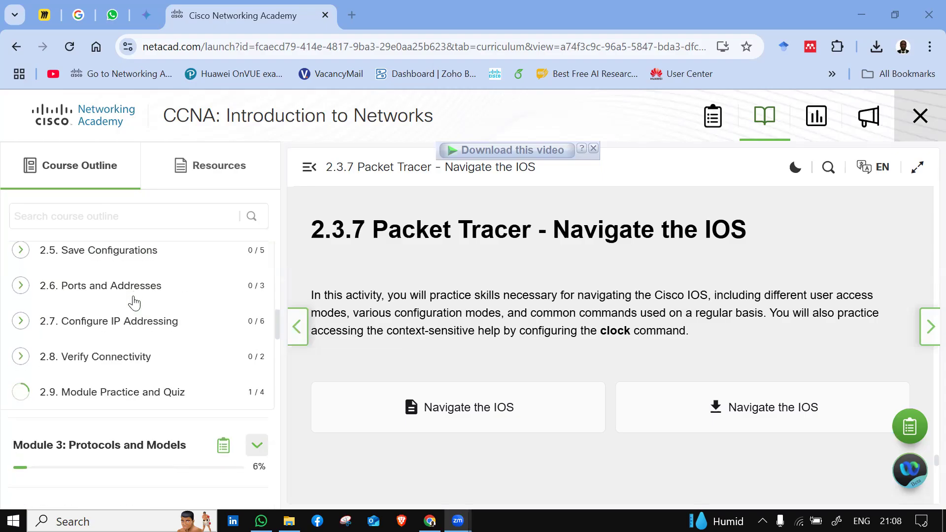
{"action": "scroll", "coordinate": [134, 302], "scroll_direction": "up", "scroll_amount": 7}
{"action": "scroll", "coordinate": [131, 302], "scroll_direction": "down", "scroll_amount": 2}
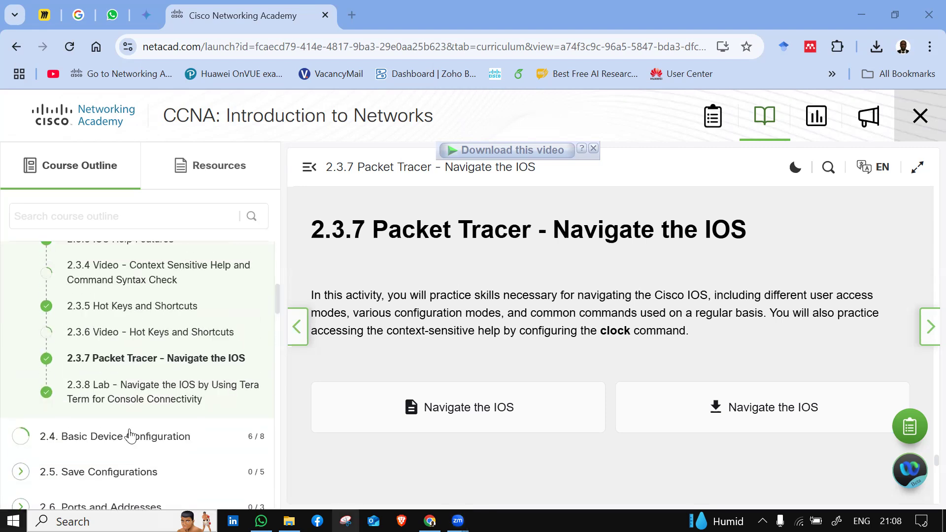
- Switch to File Explorer and look through the Packet Tracer activity files in the packet tracer 1 folder
{"action": "key", "text": "super"}
{"action": "left_click", "coordinate": [370, 489]}
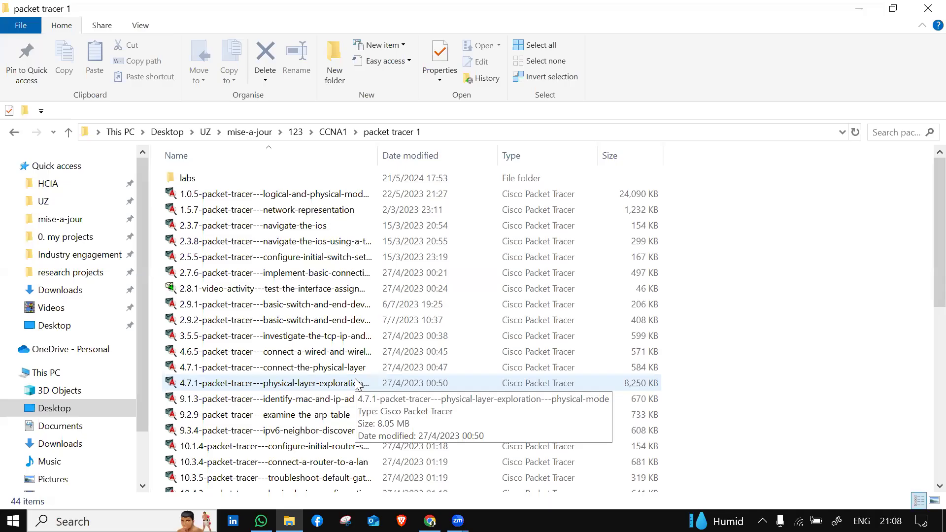
{"action": "scroll", "coordinate": [356, 383], "scroll_direction": "down", "scroll_amount": 6}
{"action": "scroll", "coordinate": [354, 387], "scroll_direction": "up", "scroll_amount": 6}
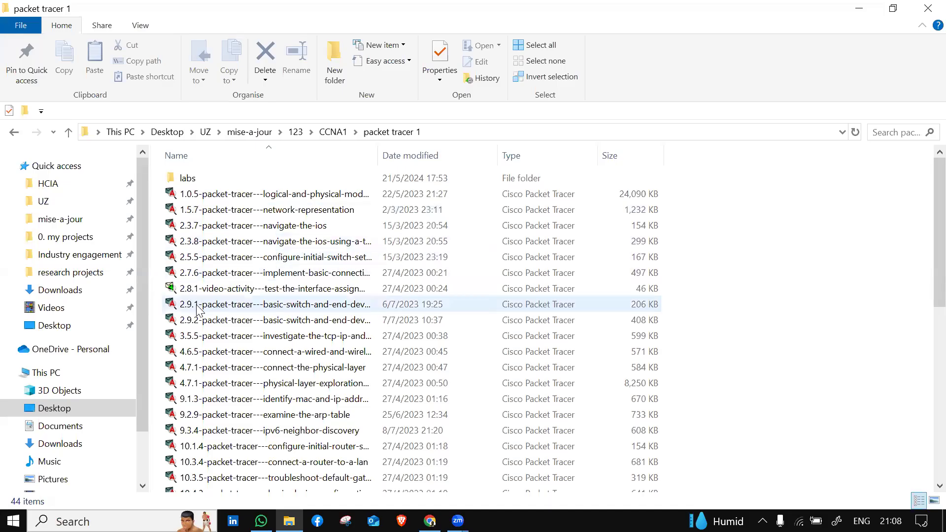
{"action": "scroll", "coordinate": [206, 310], "scroll_direction": "down", "scroll_amount": 8}
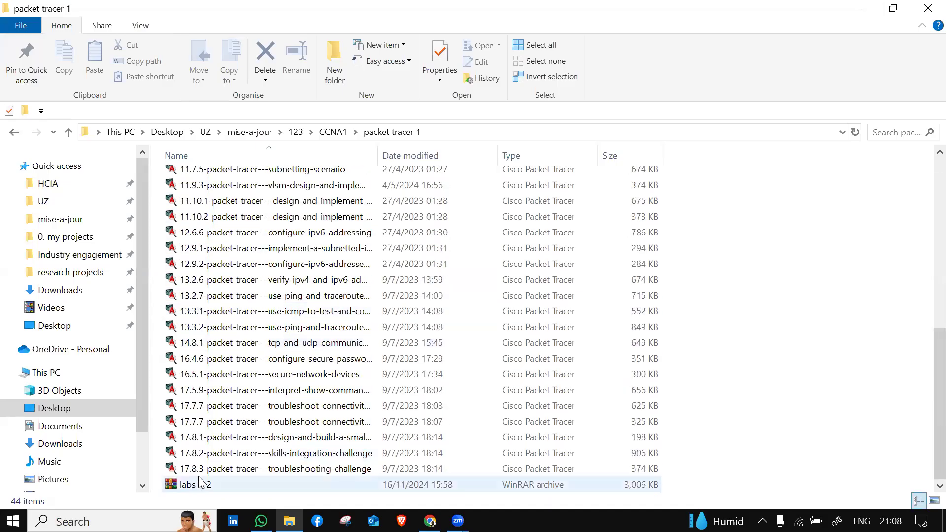
{"action": "scroll", "coordinate": [205, 483], "scroll_direction": "up", "scroll_amount": 6}
{"action": "scroll", "coordinate": [204, 483], "scroll_direction": "up", "scroll_amount": 2}
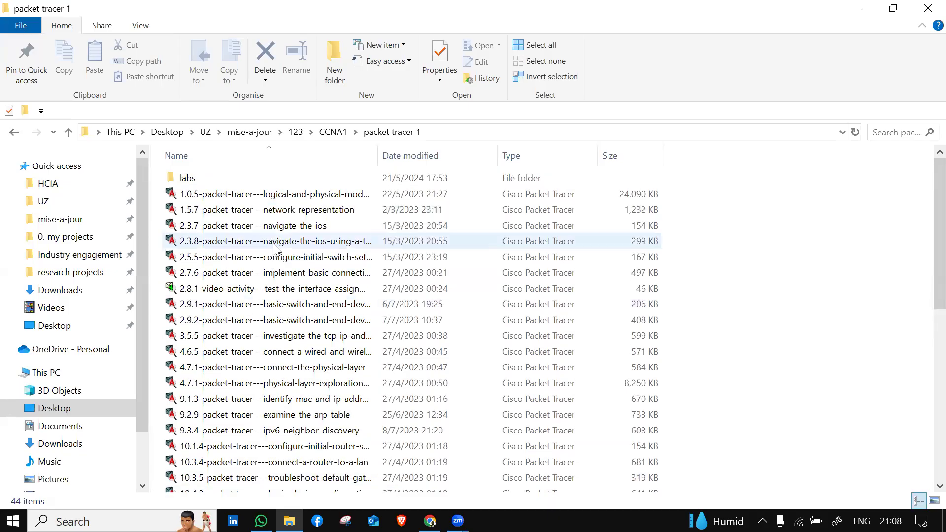
{"action": "scroll", "coordinate": [274, 248], "scroll_direction": "down", "scroll_amount": 8}
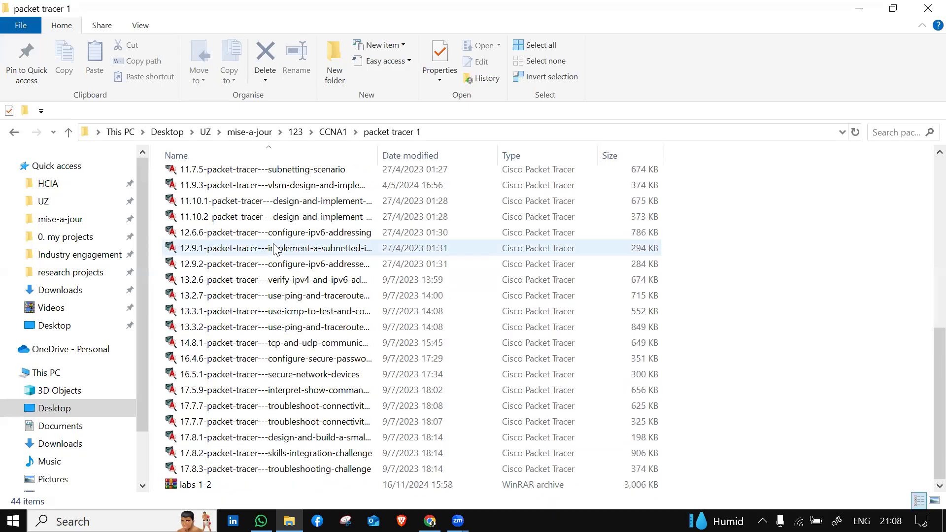
{"action": "scroll", "coordinate": [275, 248], "scroll_direction": "up", "scroll_amount": 8}
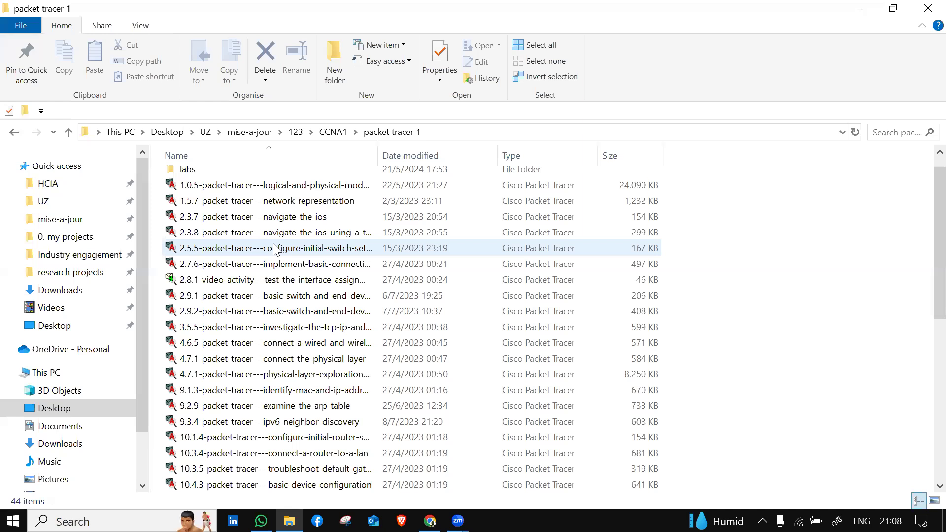
{"action": "scroll", "coordinate": [231, 492], "scroll_direction": "down", "scroll_amount": 8}
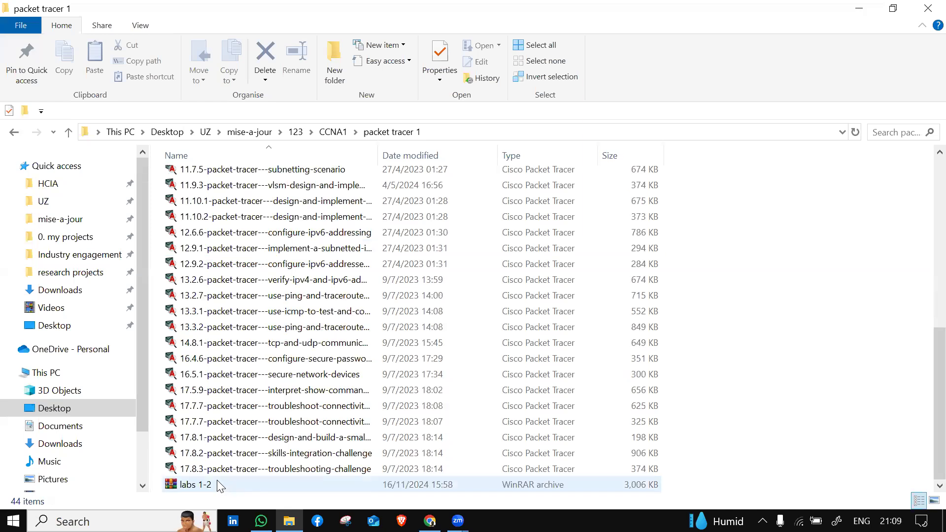
- Open the labs 1-2 archive in WinRAR to view its files, closing the pop-up and minimizing the archive window
{"action": "double_click", "coordinate": [220, 485]}
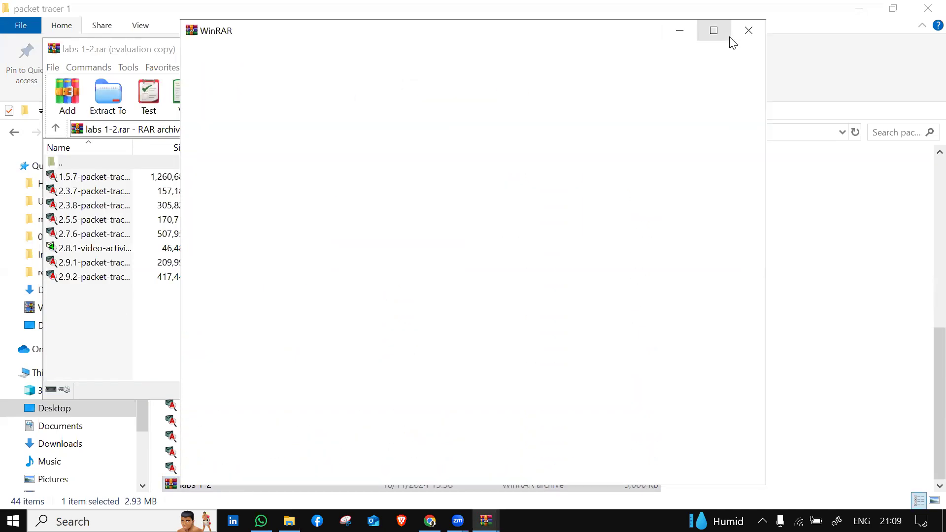
{"action": "left_click", "coordinate": [753, 31]}
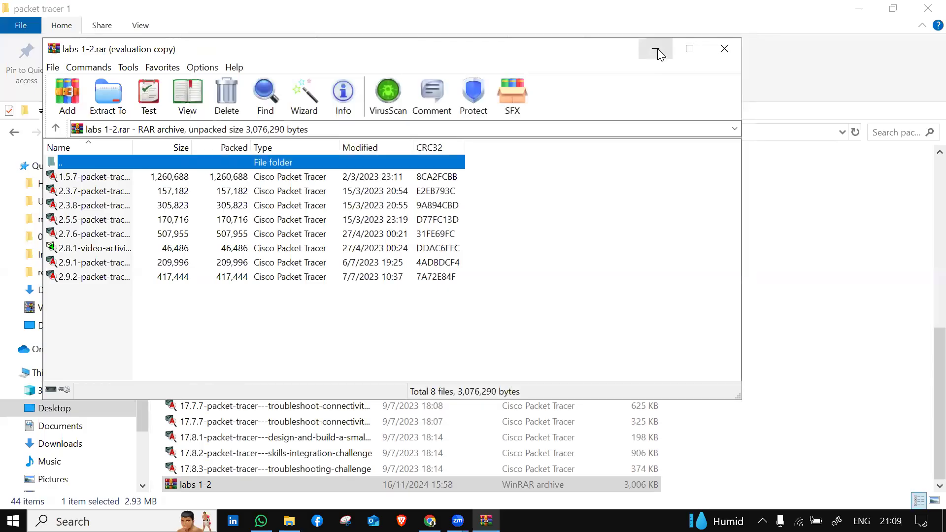
{"action": "left_click", "coordinate": [660, 53]}
- Widen the Name column to show the full file names and select the Packet Tracer files from 1.0.5 through 2.9.1
{"action": "scroll", "coordinate": [684, 284], "scroll_direction": "up", "scroll_amount": 2}
{"action": "scroll", "coordinate": [685, 285], "scroll_direction": "up", "scroll_amount": 1}
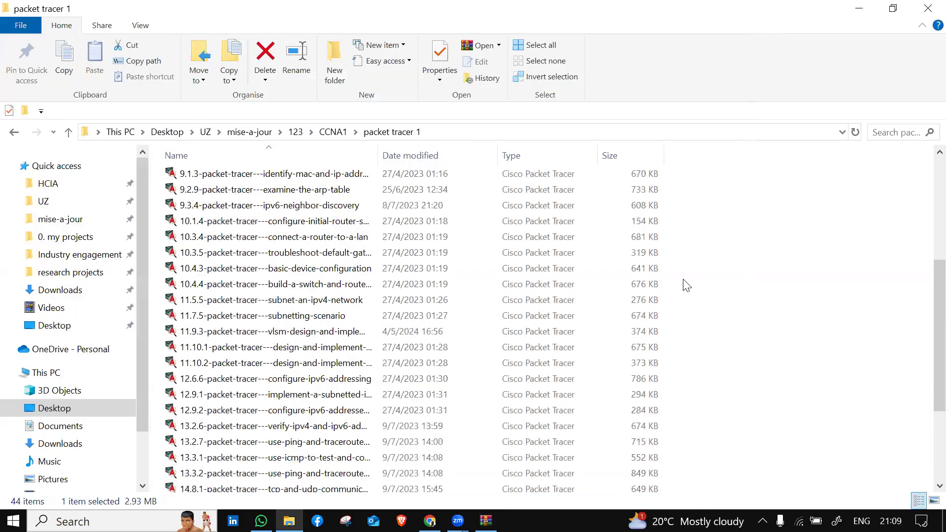
{"action": "scroll", "coordinate": [686, 285], "scroll_direction": "up", "scroll_amount": 5}
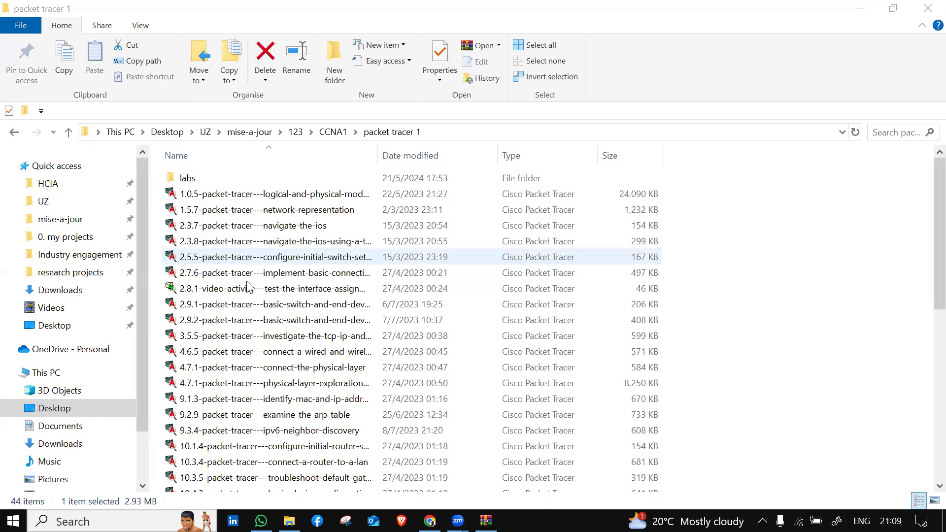
{"action": "left_click", "coordinate": [233, 309]}
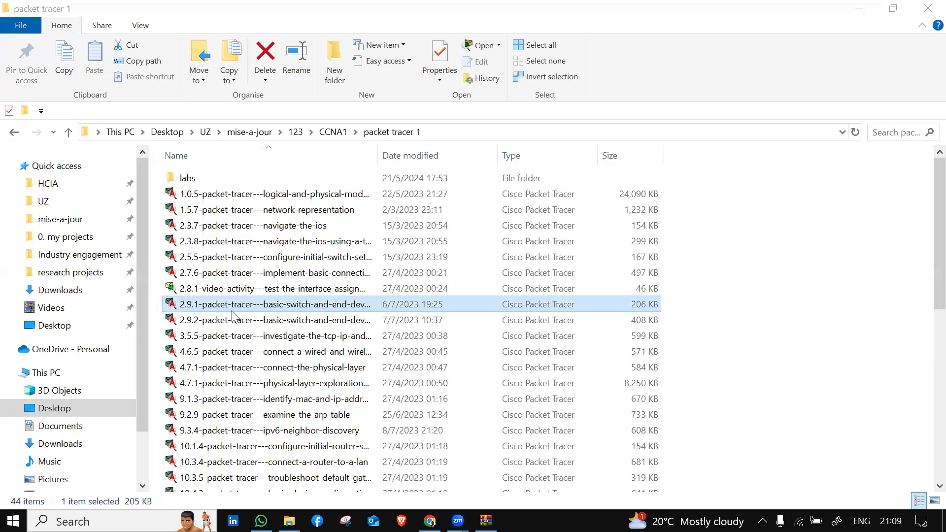
{"action": "left_click", "coordinate": [235, 319]}
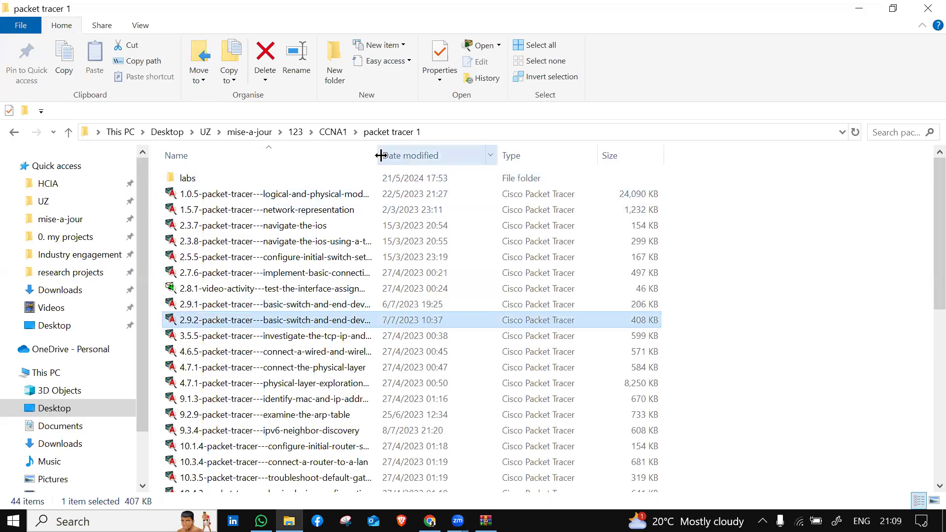
{"action": "left_click_drag", "start_coordinate": [377, 155], "coordinate": [463, 186]}
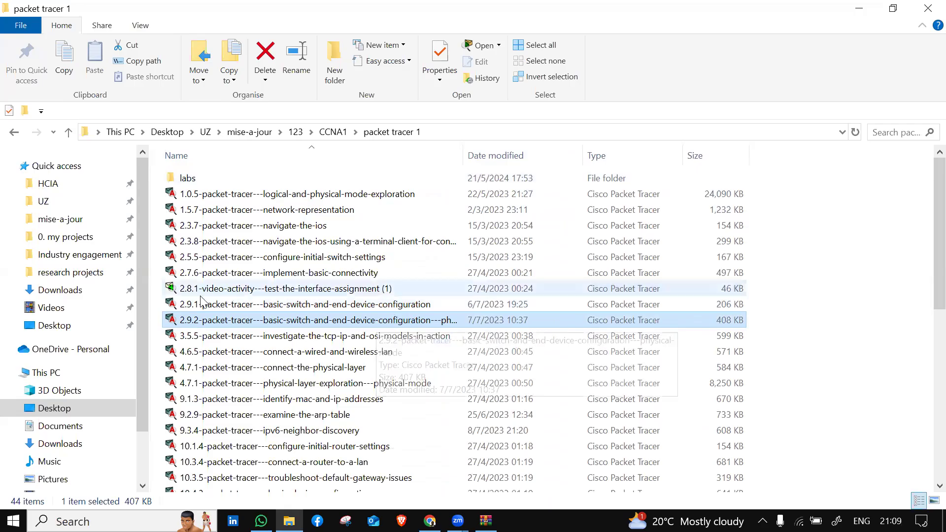
{"action": "left_click_drag", "start_coordinate": [158, 306], "coordinate": [198, 199]}
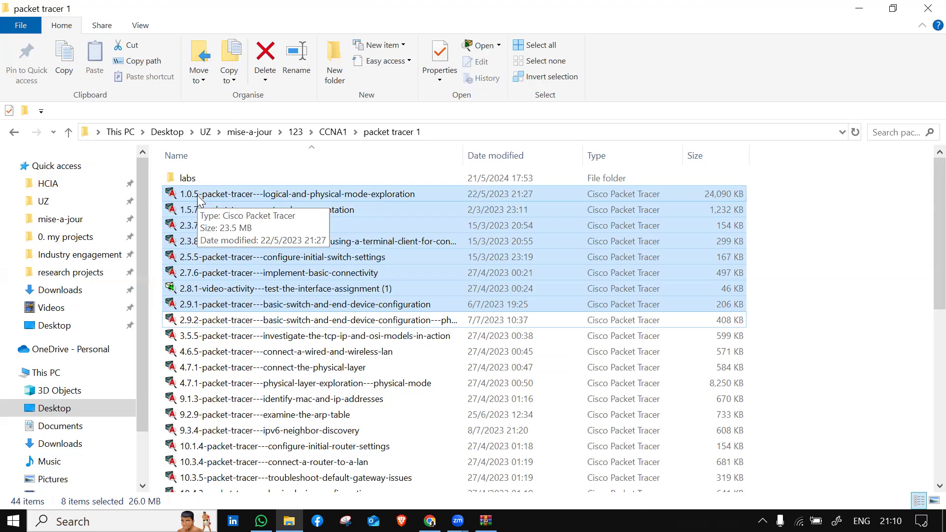
- Open the 2.9.1 and 2.9.2 basic switch and end device configuration activities in Cisco Packet Tracer
{"action": "left_click", "coordinate": [175, 306]}
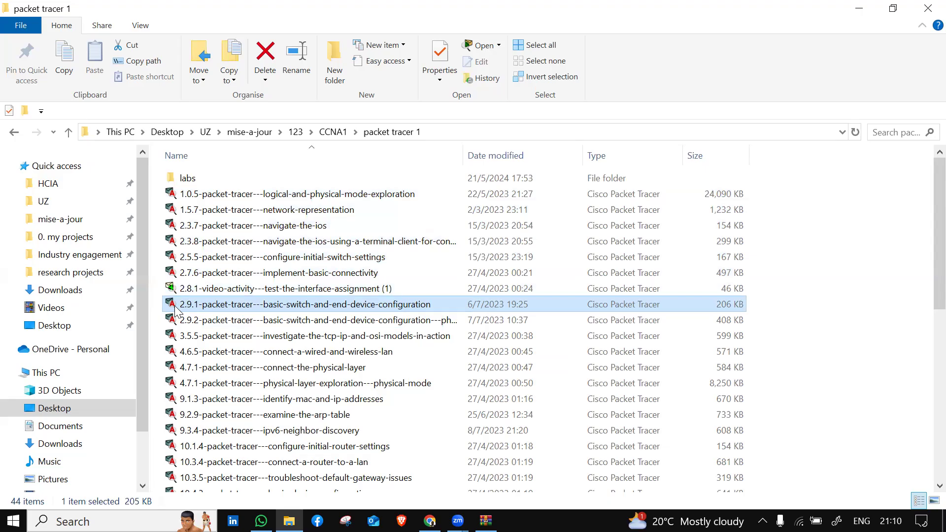
{"action": "double_click", "coordinate": [175, 306]}
{"action": "left_click", "coordinate": [381, 326]}
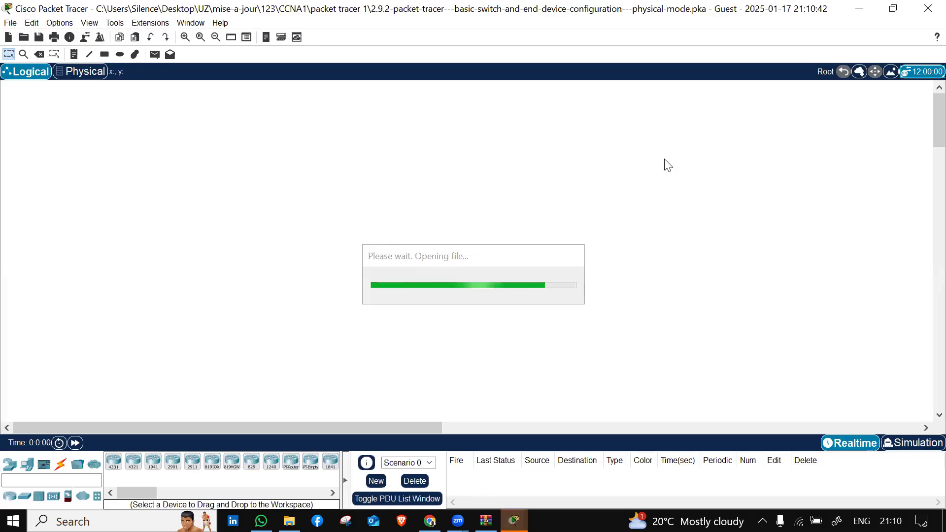
- Bring up the 2.9.1 activity window to look over its instructions and topology, and close it
{"action": "key", "text": "super"}
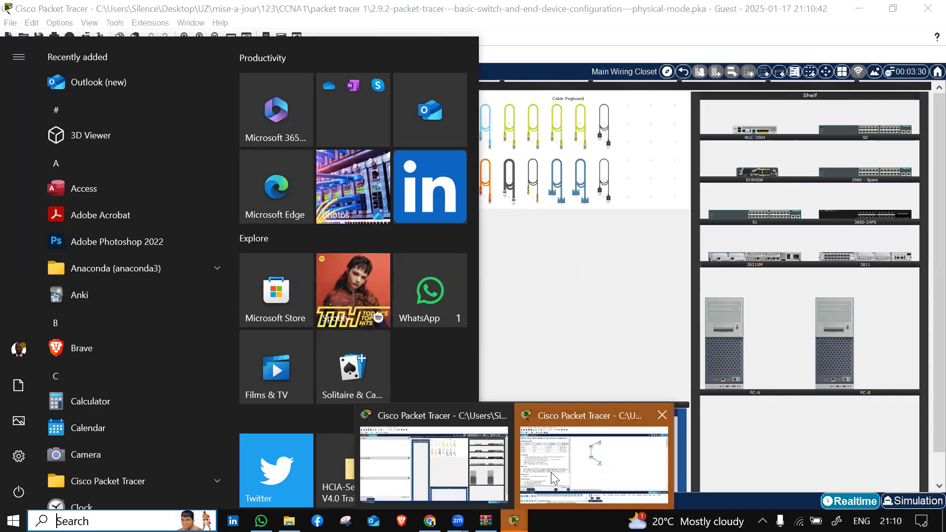
{"action": "left_click", "coordinate": [559, 465]}
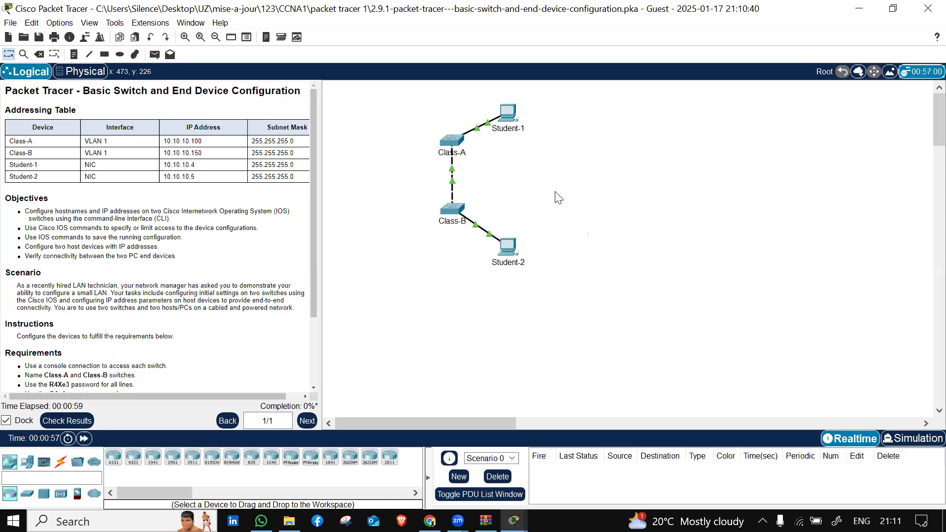
{"action": "left_click", "coordinate": [927, 11]}
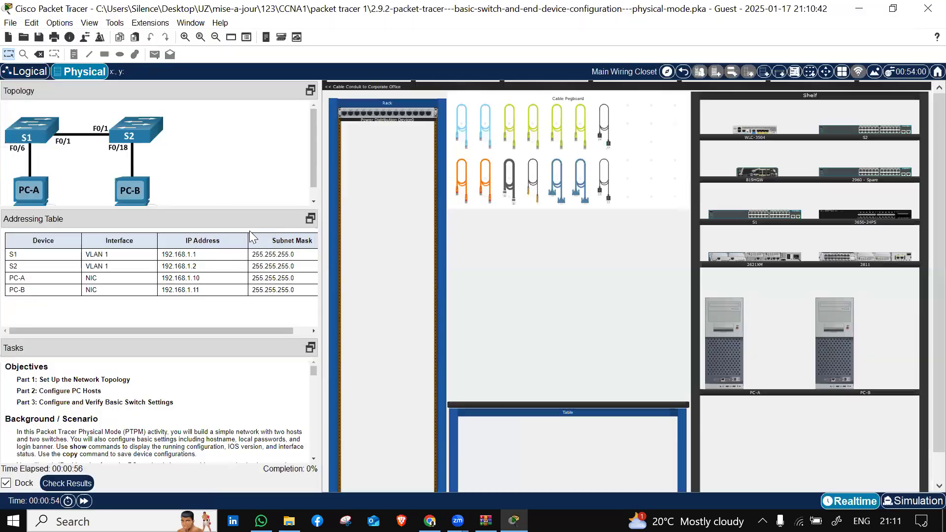
- Combine the Topology, Addressing Table and Tasks panes of the 2.9.2 activity into one tabbed group and check its tabs
{"action": "left_click_drag", "start_coordinate": [226, 221], "coordinate": [228, 148]}
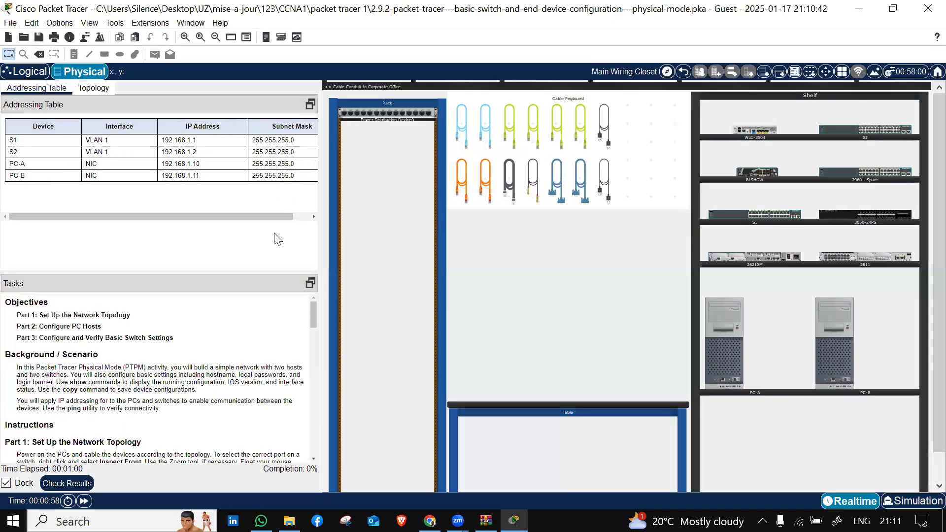
{"action": "left_click_drag", "start_coordinate": [223, 283], "coordinate": [205, 131]}
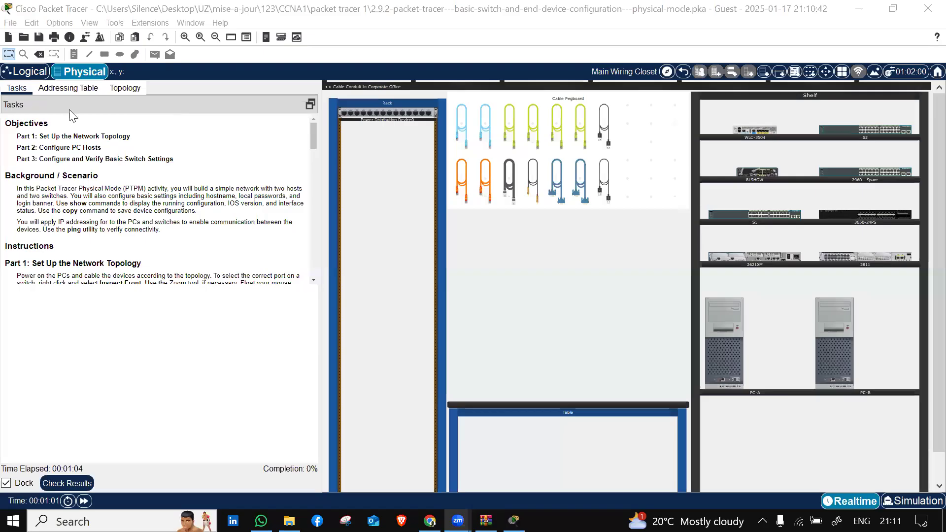
{"action": "left_click", "coordinate": [77, 91]}
{"action": "left_click", "coordinate": [125, 89]}
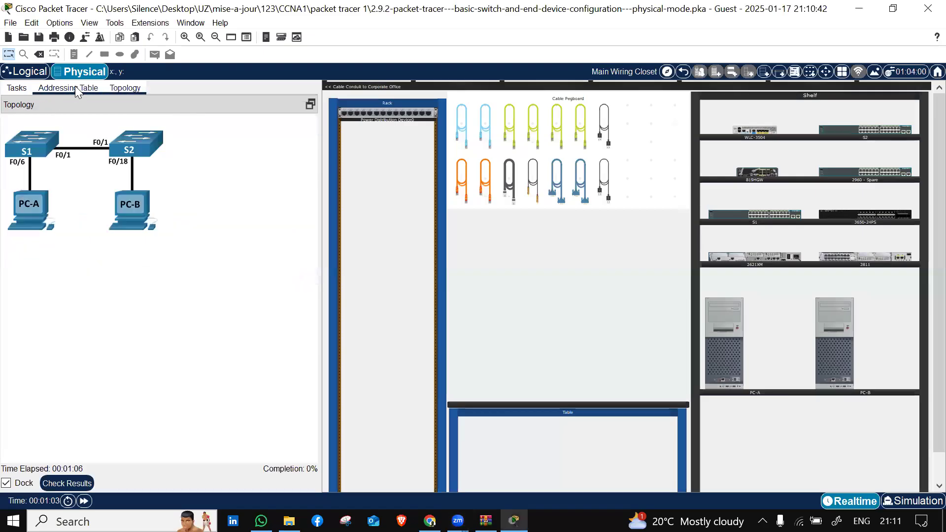
- Review the 2.9.2 activity's task instructions, addressing table and topology diagram
{"action": "left_click", "coordinate": [79, 89]}
{"action": "left_click", "coordinate": [17, 90]}
{"action": "left_click", "coordinate": [123, 89]}
{"action": "left_click", "coordinate": [24, 89]}
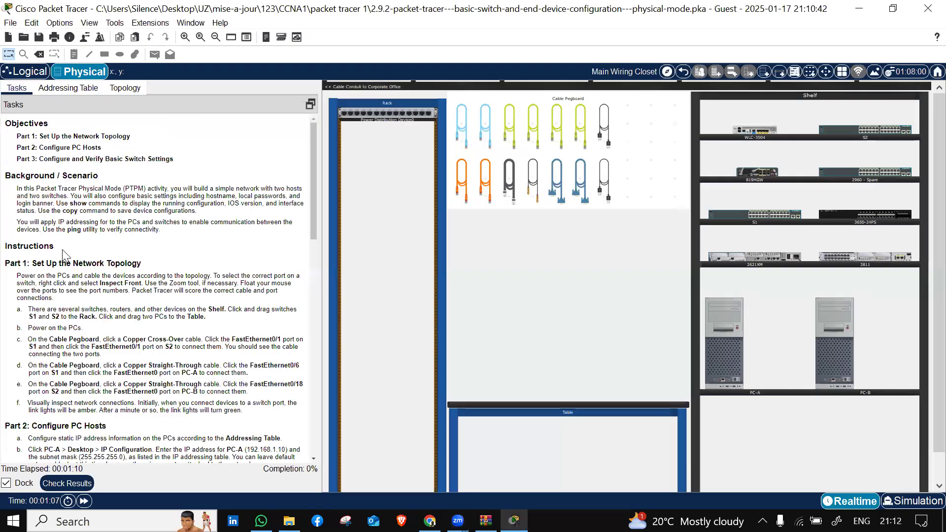
{"action": "left_click", "coordinate": [83, 90]}
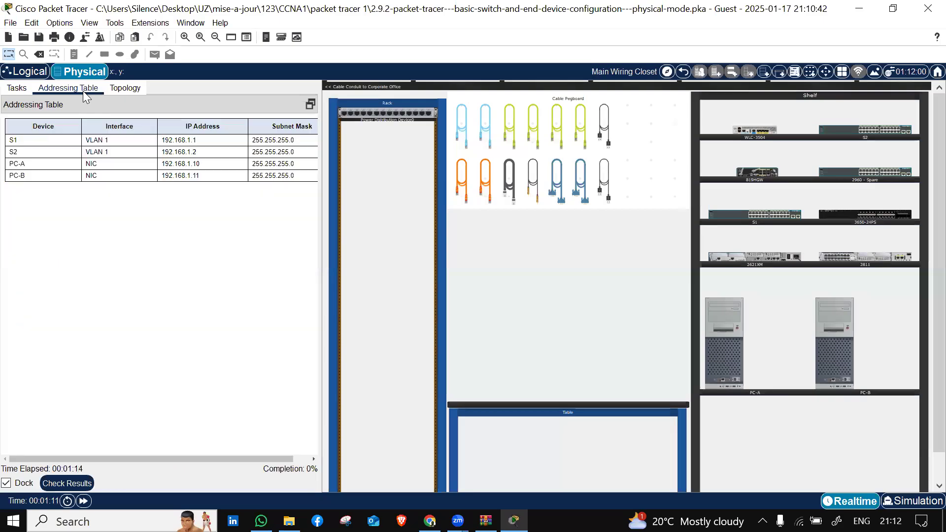
{"action": "left_click", "coordinate": [129, 89]}
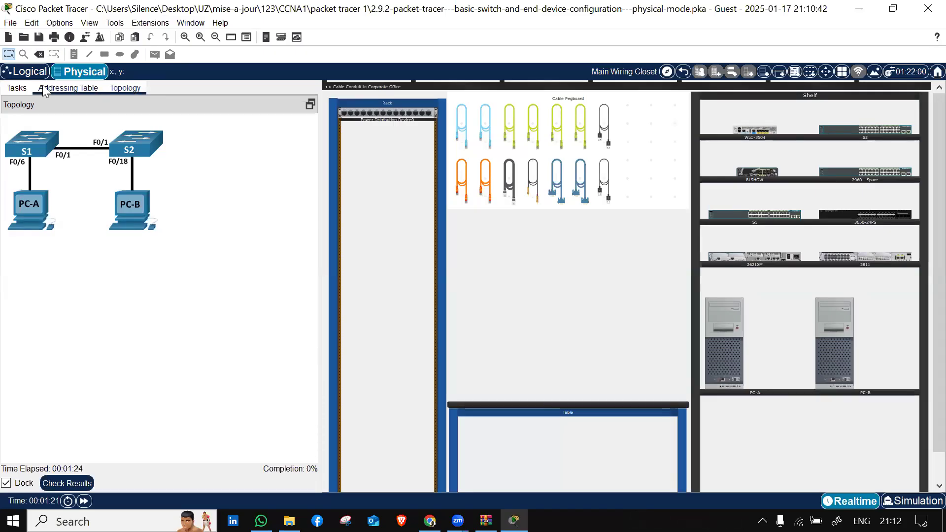
{"action": "left_click", "coordinate": [17, 94]}
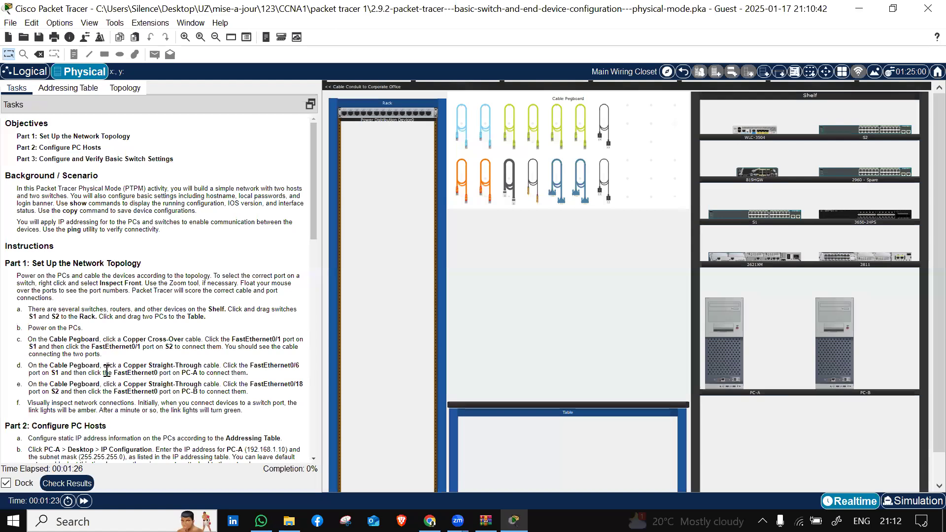
{"action": "left_click", "coordinate": [76, 91]}
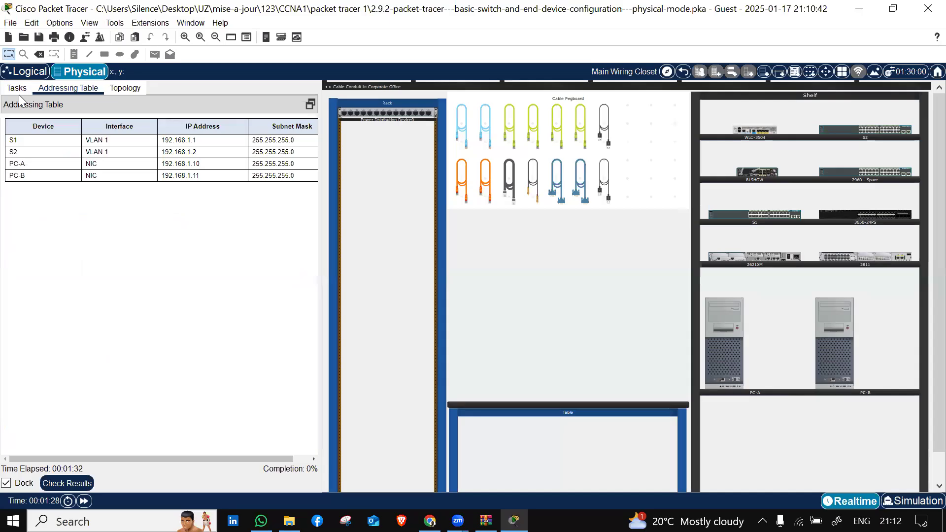
{"action": "left_click", "coordinate": [19, 91]}
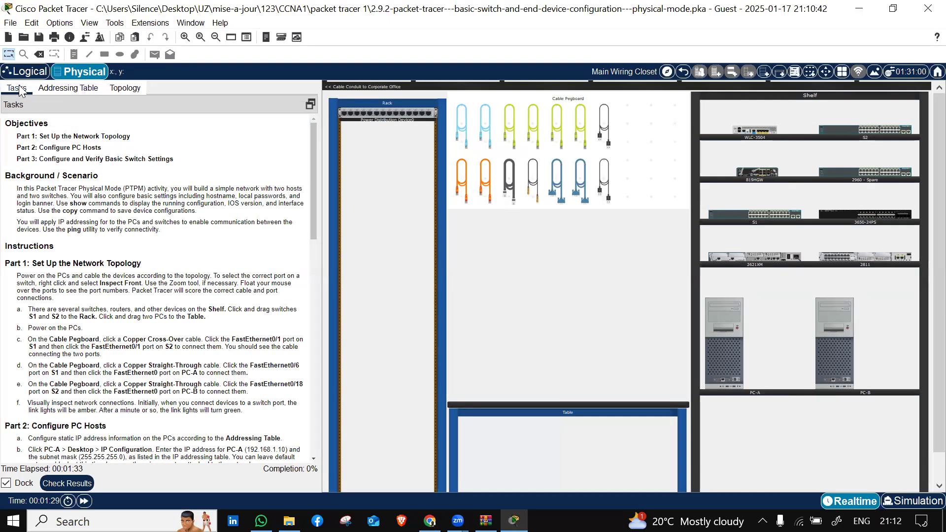
{"action": "left_click", "coordinate": [77, 92]}
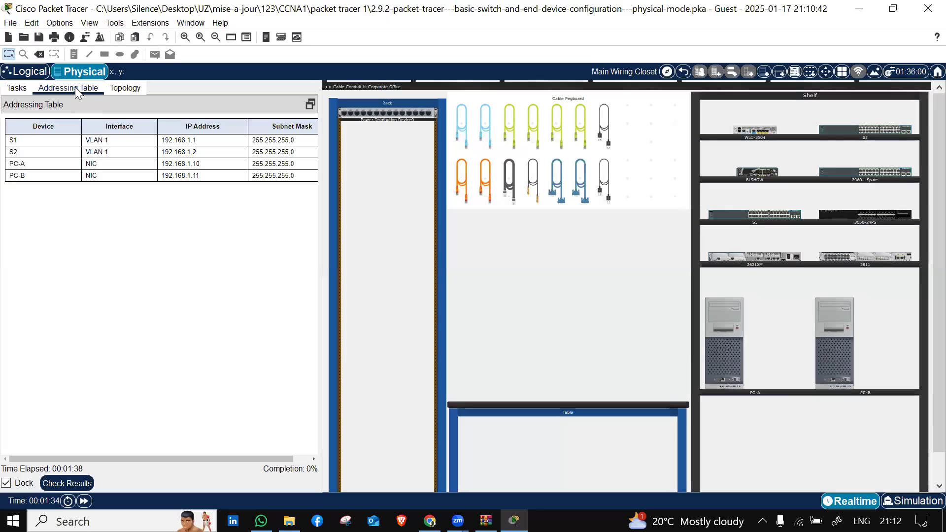
{"action": "left_click", "coordinate": [110, 92]}
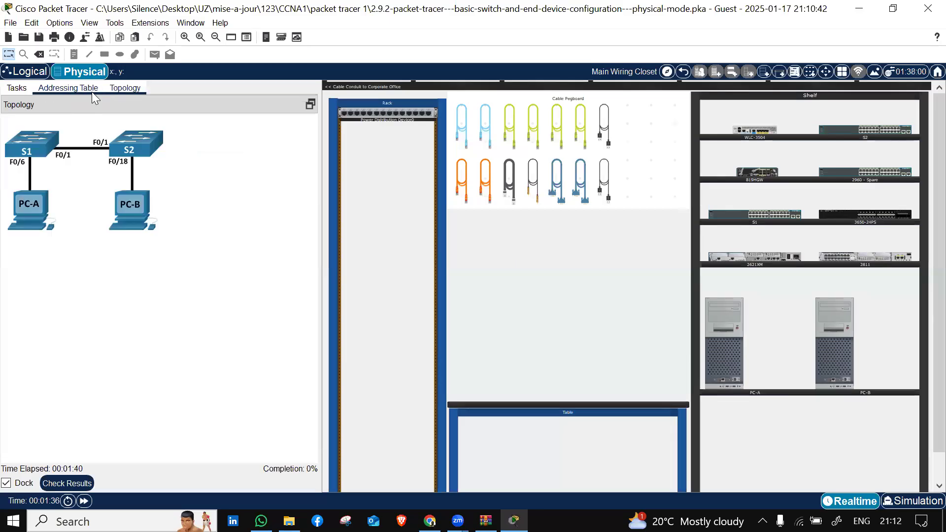
{"action": "left_click", "coordinate": [92, 92]}
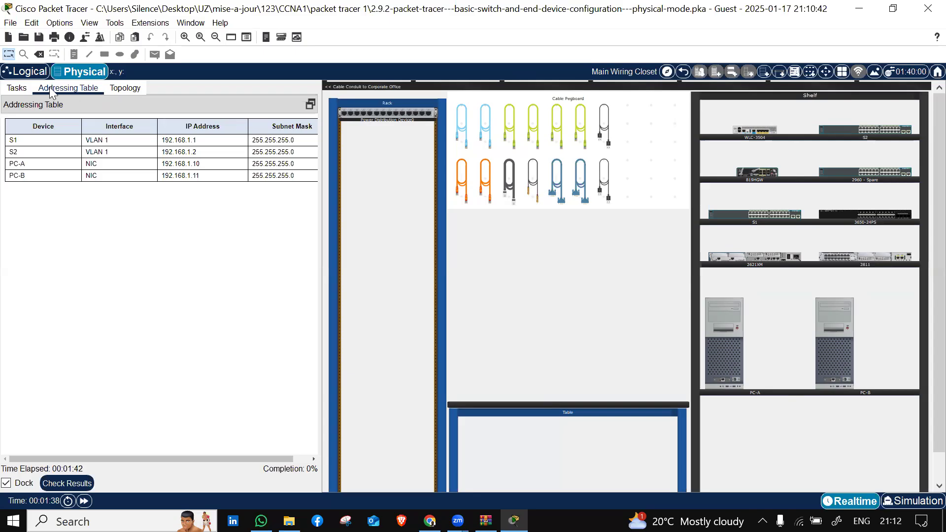
{"action": "left_click", "coordinate": [21, 90]}
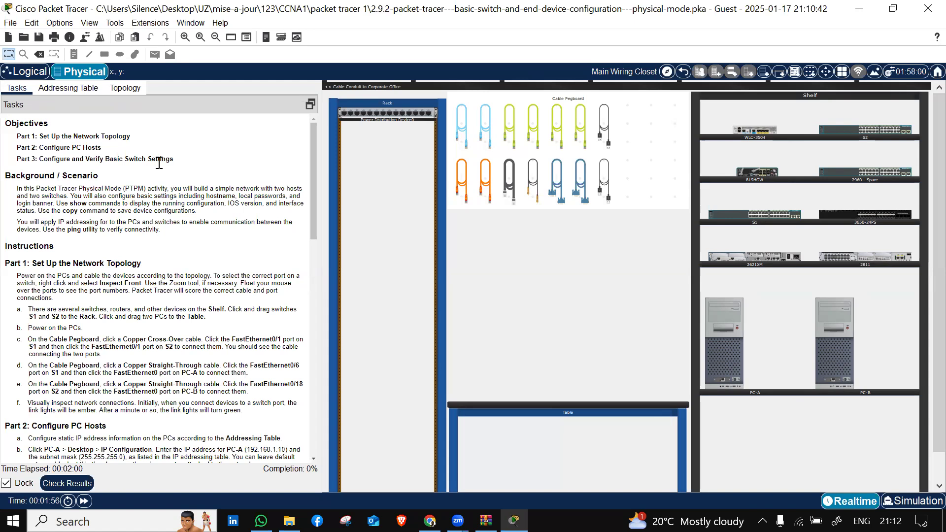
{"action": "left_click", "coordinate": [90, 95]}
{"action": "left_click", "coordinate": [123, 97]}
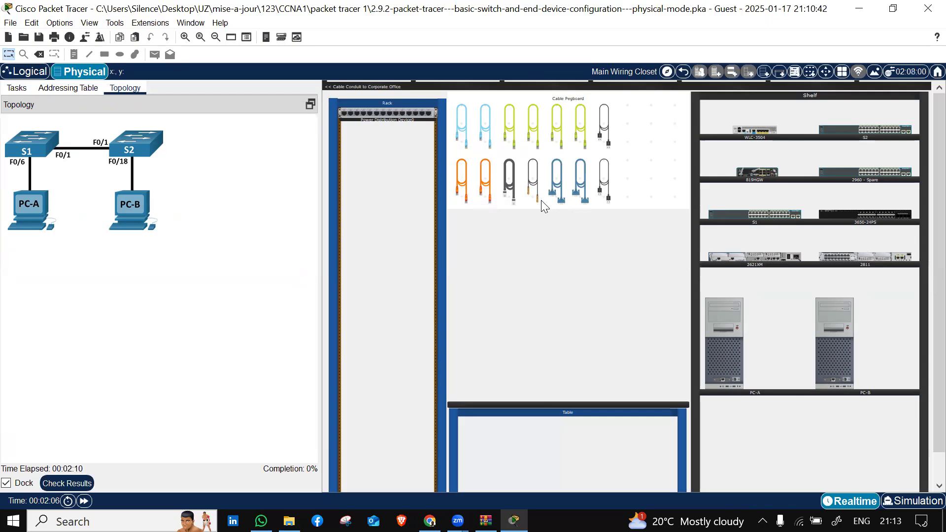
- Narrow the instructions pane to give the Main Wiring Closet view more room
{"action": "scroll", "coordinate": [540, 199], "scroll_direction": "up", "scroll_amount": 2}
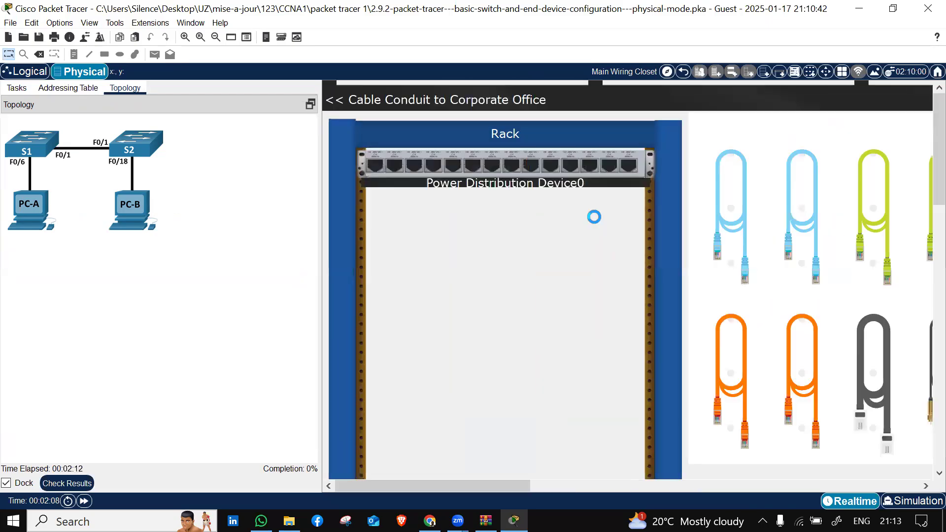
{"action": "scroll", "coordinate": [595, 217], "scroll_direction": "down", "scroll_amount": 2}
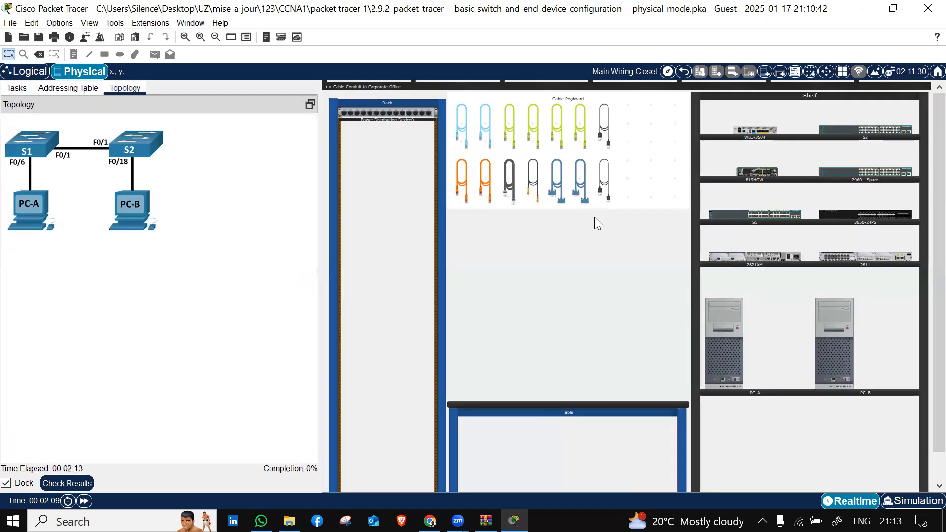
{"action": "scroll", "coordinate": [615, 224], "scroll_direction": "down", "scroll_amount": 1}
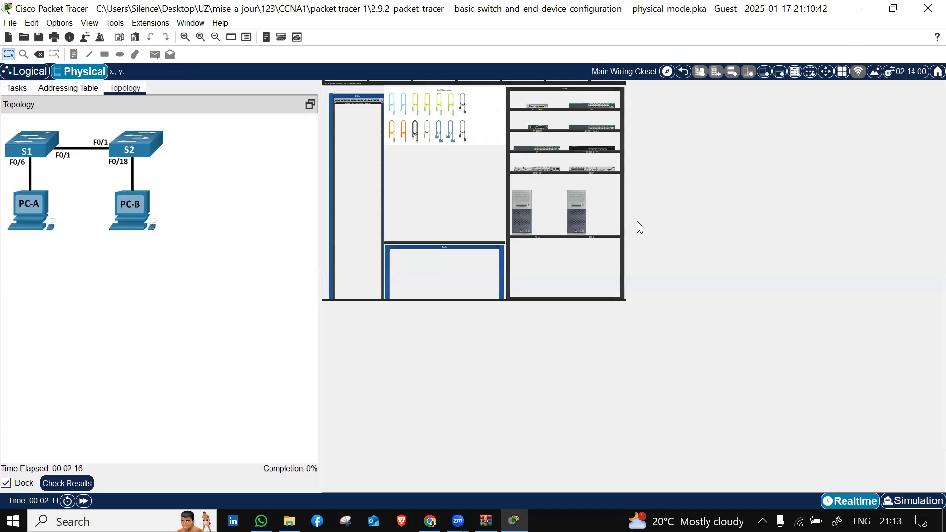
{"action": "left_click", "coordinate": [387, 223]}
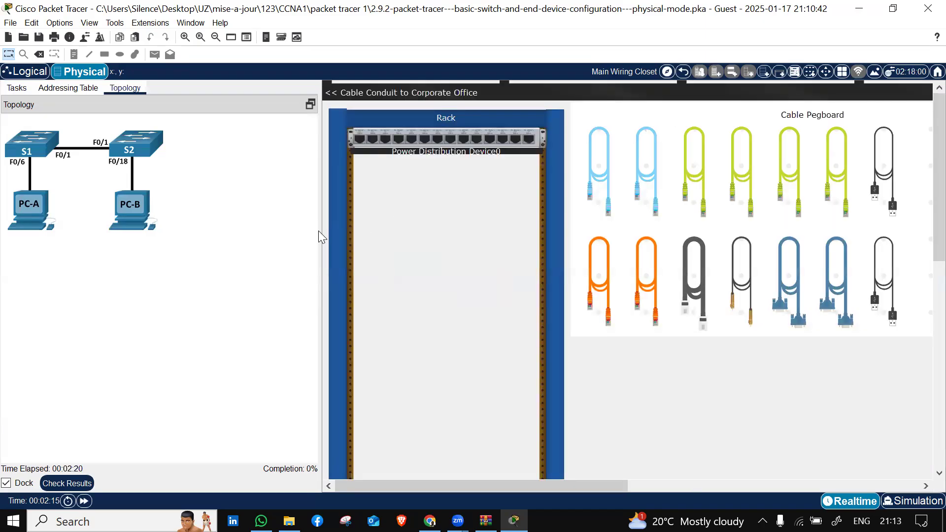
{"action": "left_click_drag", "start_coordinate": [322, 233], "coordinate": [185, 212]}
- Examine the rack, cable pegboard, table and device shelf in the Main Wiring Closet
{"action": "left_click", "coordinate": [516, 270]}
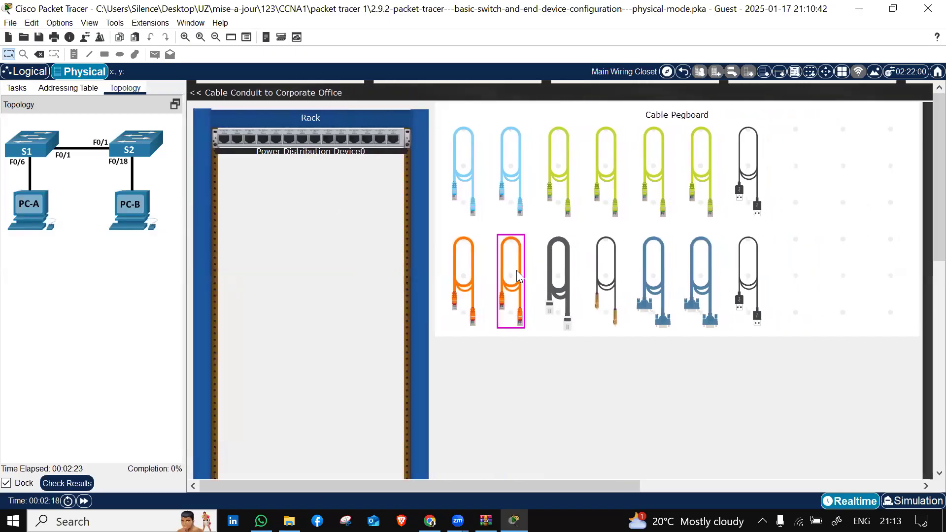
{"action": "scroll", "coordinate": [516, 270], "scroll_direction": "down", "scroll_amount": 3}
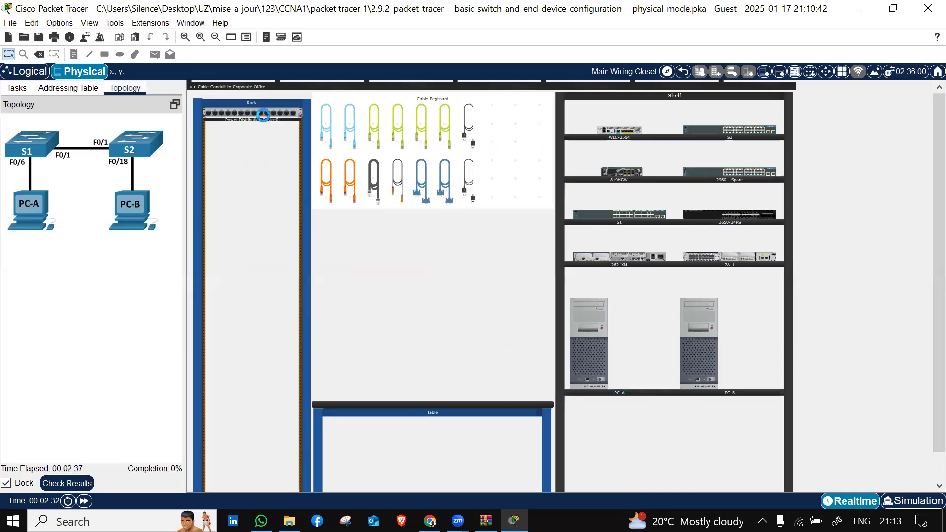
{"action": "scroll", "coordinate": [263, 115], "scroll_direction": "up", "scroll_amount": 2}
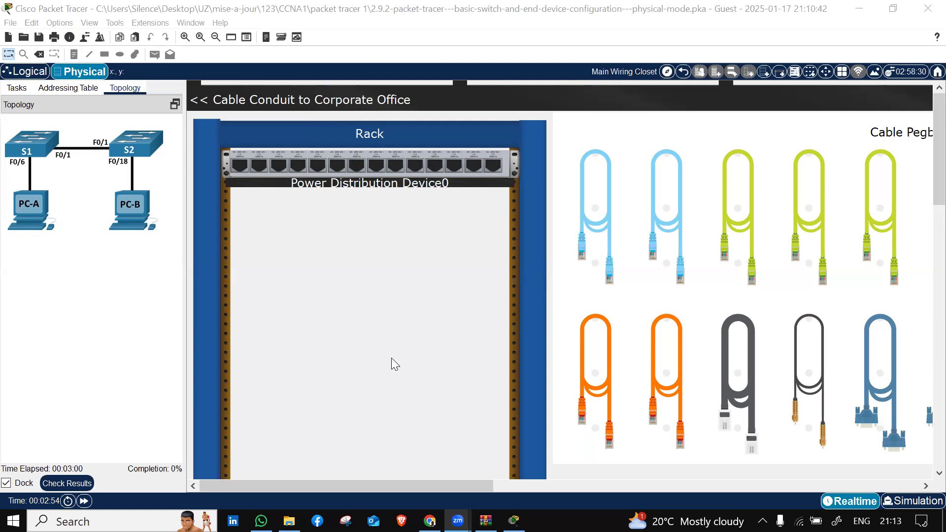
{"action": "scroll", "coordinate": [452, 316], "scroll_direction": "down", "scroll_amount": 2}
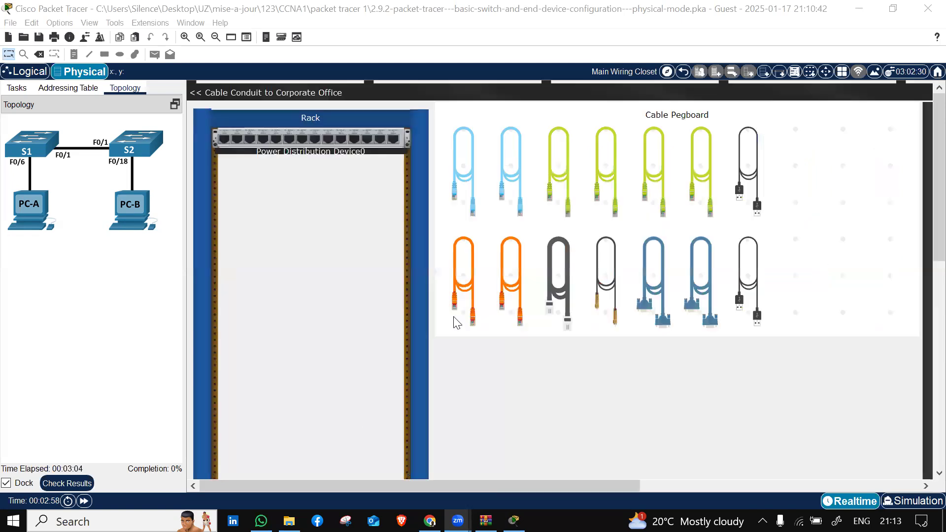
{"action": "scroll", "coordinate": [384, 301], "scroll_direction": "down", "scroll_amount": 2}
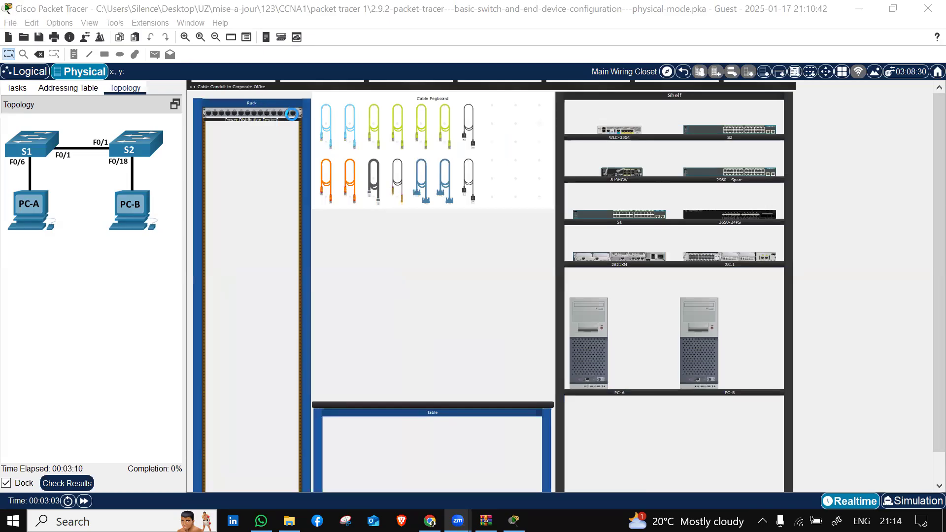
{"action": "scroll", "coordinate": [292, 115], "scroll_direction": "up", "scroll_amount": 2}
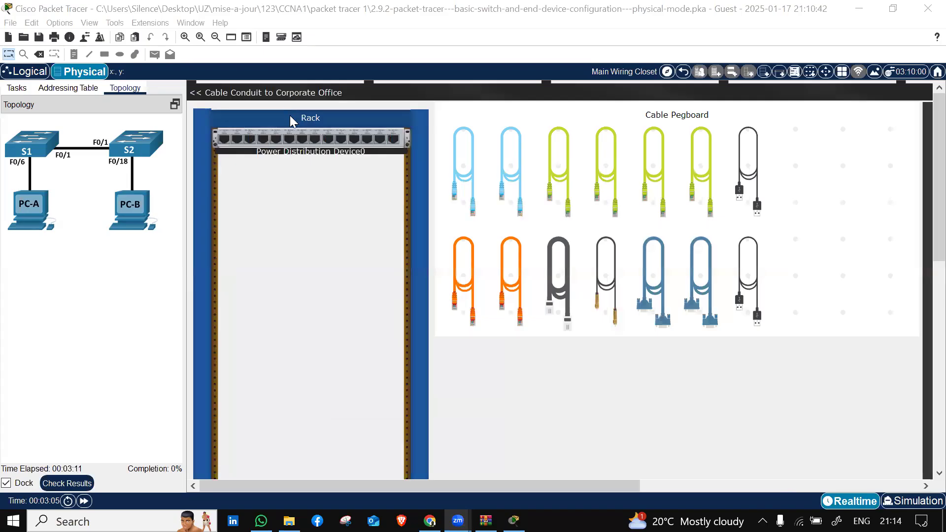
{"action": "scroll", "coordinate": [293, 115], "scroll_direction": "up", "scroll_amount": 1}
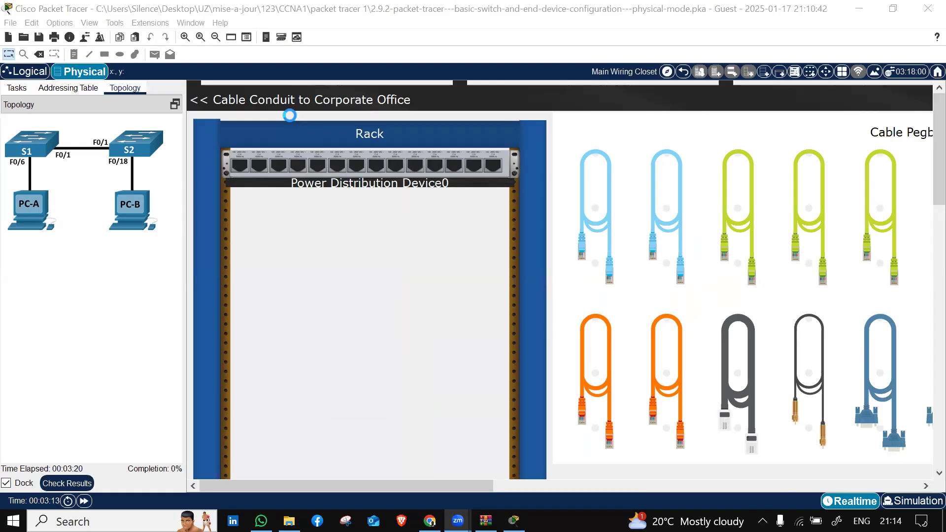
{"action": "scroll", "coordinate": [290, 115], "scroll_direction": "down", "scroll_amount": 2}
{"action": "scroll", "coordinate": [290, 115], "scroll_direction": "down", "scroll_amount": 3}
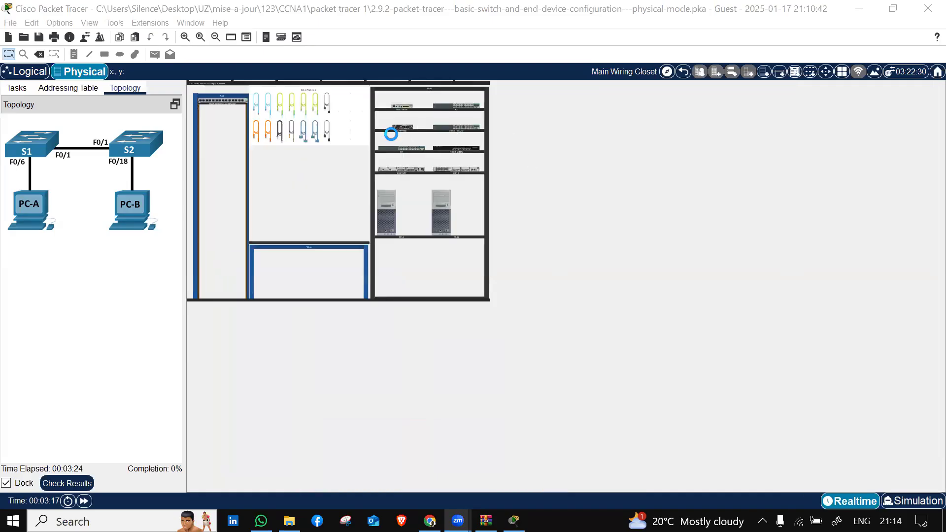
{"action": "scroll", "coordinate": [442, 159], "scroll_direction": "up", "scroll_amount": 4}
{"action": "scroll", "coordinate": [657, 222], "scroll_direction": "down", "scroll_amount": 3}
{"action": "scroll", "coordinate": [648, 201], "scroll_direction": "down", "scroll_amount": 2}
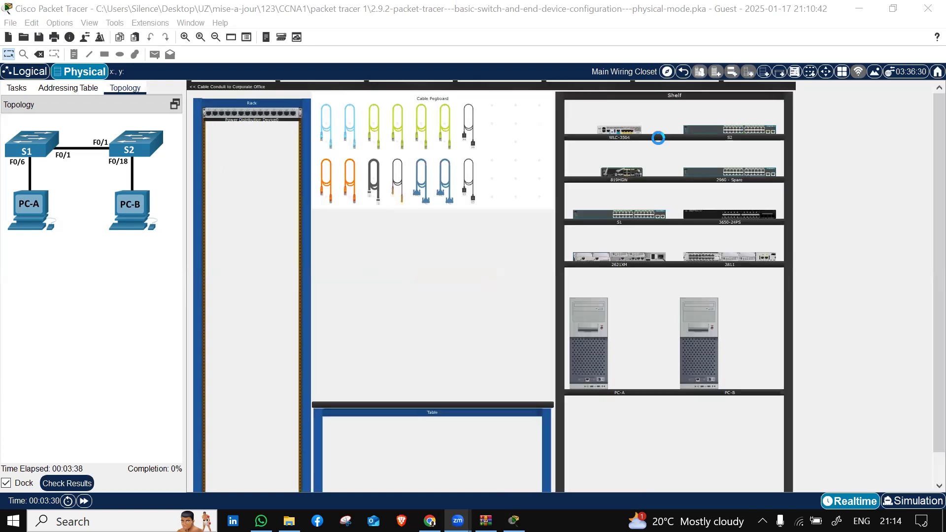
- Mount switch S2, the 2960 spare switch, switch S1 and the 2621XM router from the shelf into the rack, in that order downward
{"action": "left_click_drag", "start_coordinate": [720, 127], "coordinate": [243, 139]}
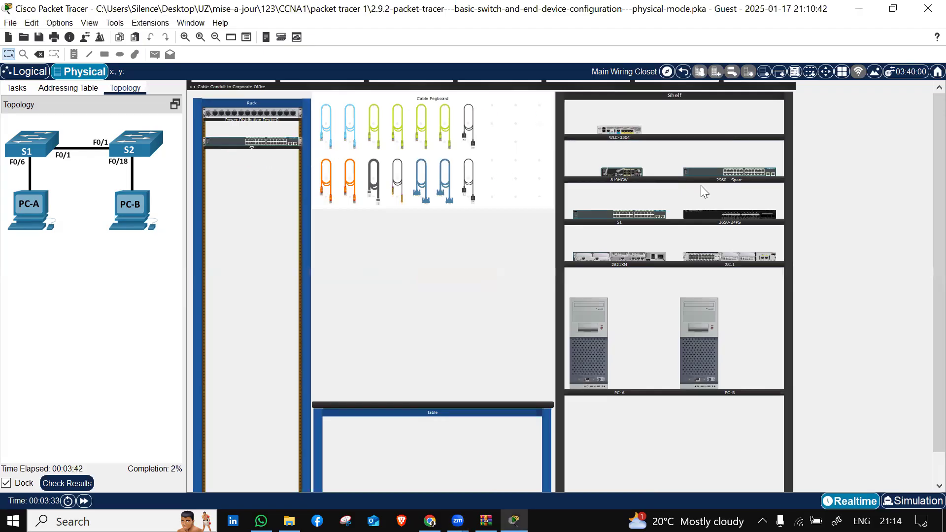
{"action": "left_click_drag", "start_coordinate": [730, 172], "coordinate": [249, 155]}
{"action": "left_click_drag", "start_coordinate": [657, 216], "coordinate": [280, 164]}
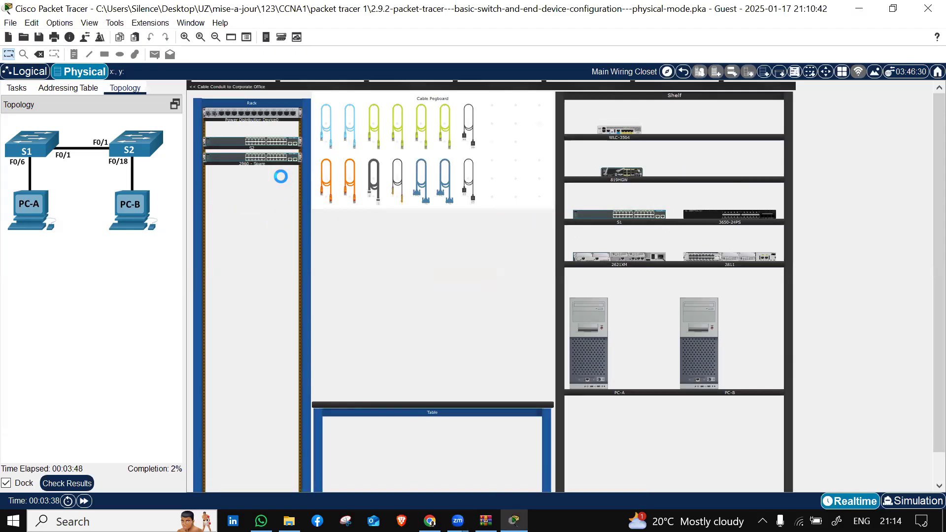
{"action": "left_click_drag", "start_coordinate": [652, 260], "coordinate": [276, 187]}
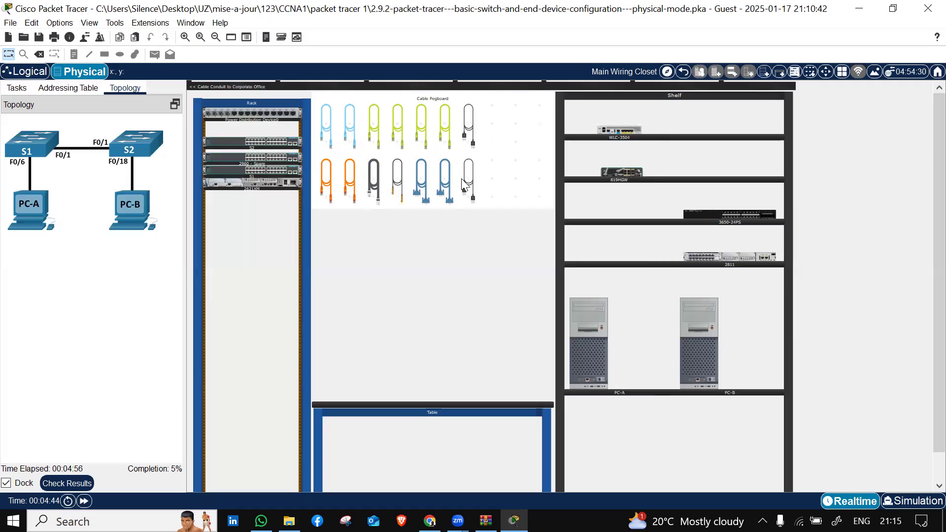
- Move both PCs from the shelf onto the table, placing PC-B on the left and PC-A on the right
{"action": "left_click", "coordinate": [326, 180]}
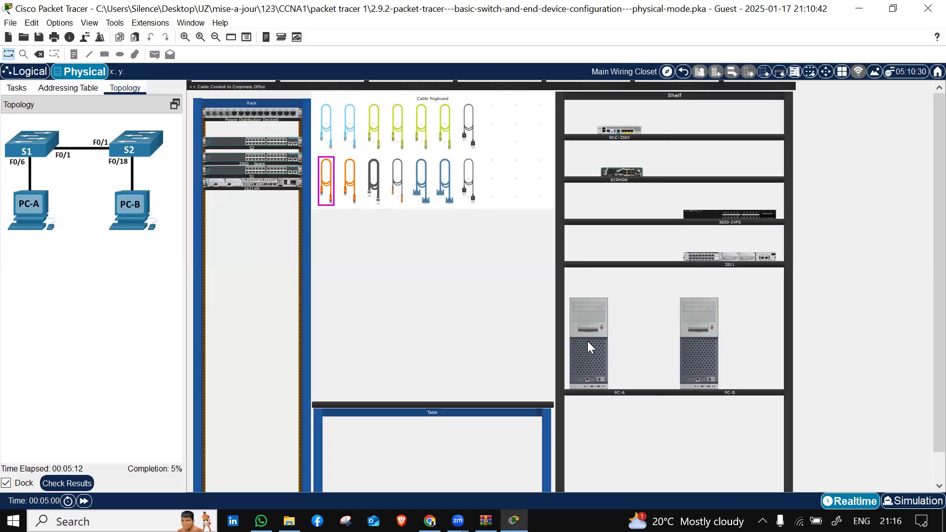
{"action": "left_click_drag", "start_coordinate": [591, 335], "coordinate": [375, 347]}
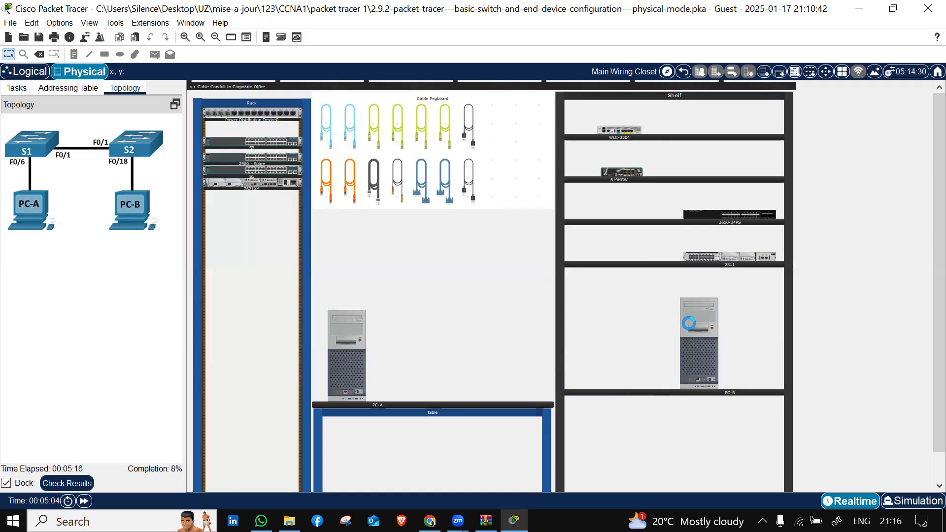
{"action": "left_click_drag", "start_coordinate": [703, 340], "coordinate": [576, 354]}
{"action": "left_click_drag", "start_coordinate": [343, 363], "coordinate": [735, 362]}
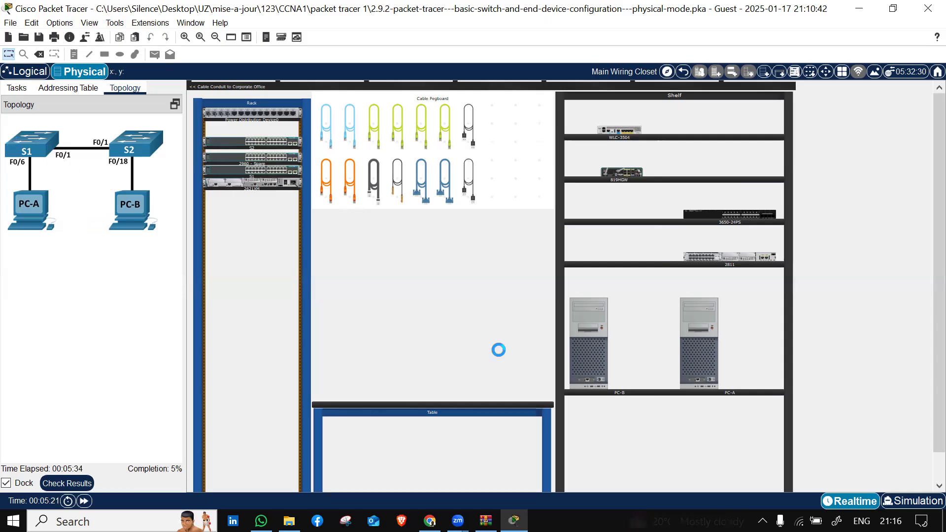
{"action": "left_click_drag", "start_coordinate": [589, 373], "coordinate": [378, 398]}
{"action": "left_click_drag", "start_coordinate": [513, 364], "coordinate": [497, 373]}
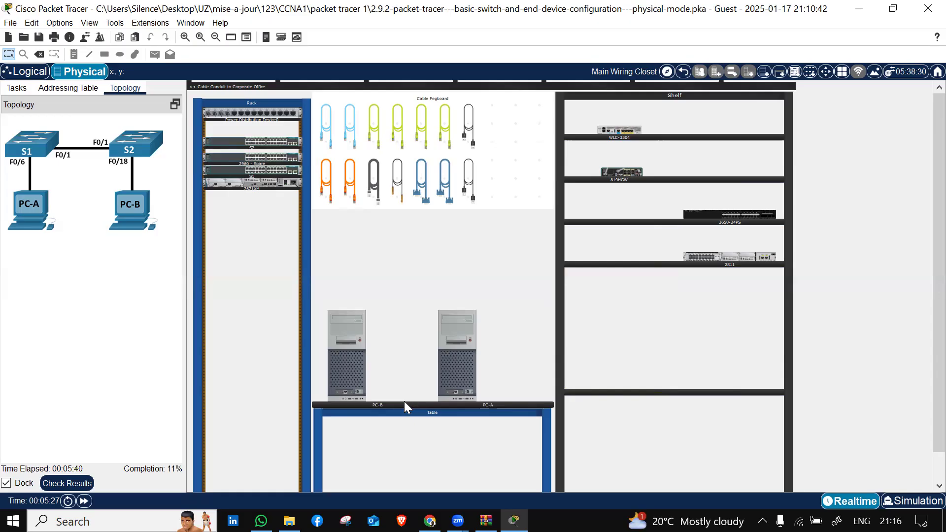
- Return the 2960 spare switch and the 2621XM router from the rack to the shelf, leaving S2 and S1 mounted
{"action": "mouse_move", "coordinate": [377, 379]}
{"action": "scroll", "coordinate": [671, 107], "scroll_direction": "up", "scroll_amount": 1}
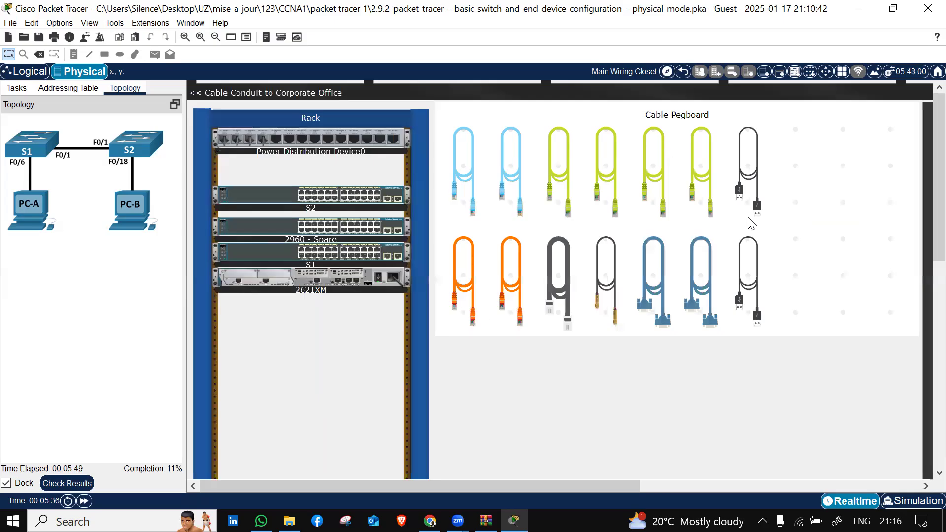
{"action": "scroll", "coordinate": [749, 217], "scroll_direction": "up", "scroll_amount": 1}
{"action": "left_click_drag", "start_coordinate": [459, 486], "coordinate": [728, 485]}
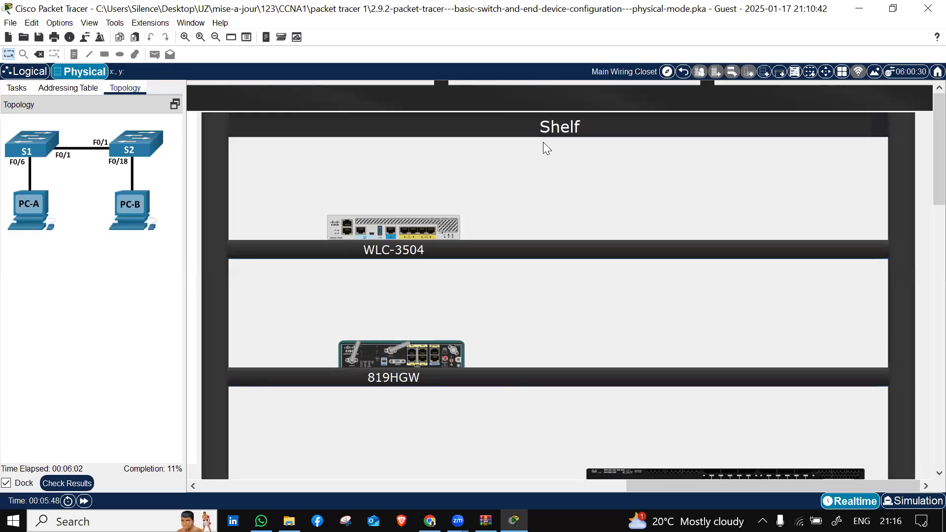
{"action": "scroll", "coordinate": [543, 143], "scroll_direction": "down", "scroll_amount": 5}
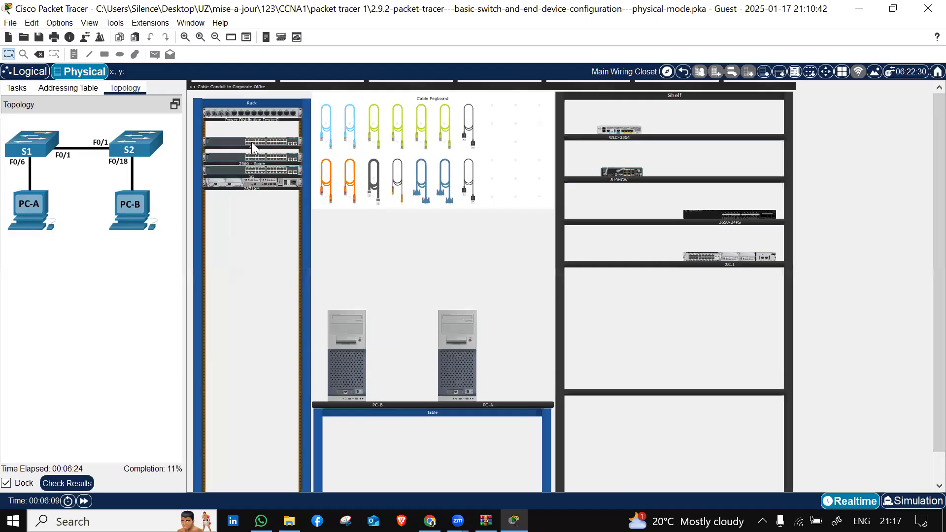
{"action": "left_click_drag", "start_coordinate": [252, 153], "coordinate": [693, 165]}
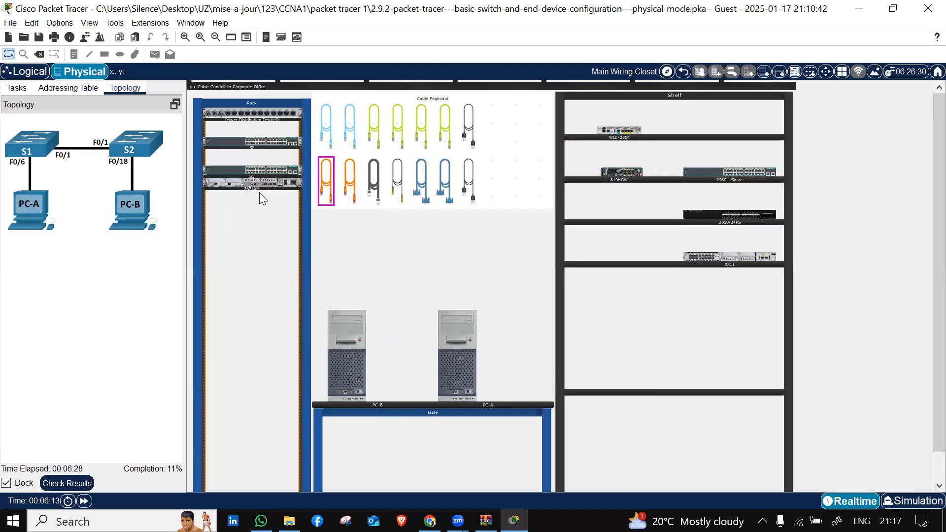
{"action": "left_click_drag", "start_coordinate": [256, 185], "coordinate": [635, 216]}
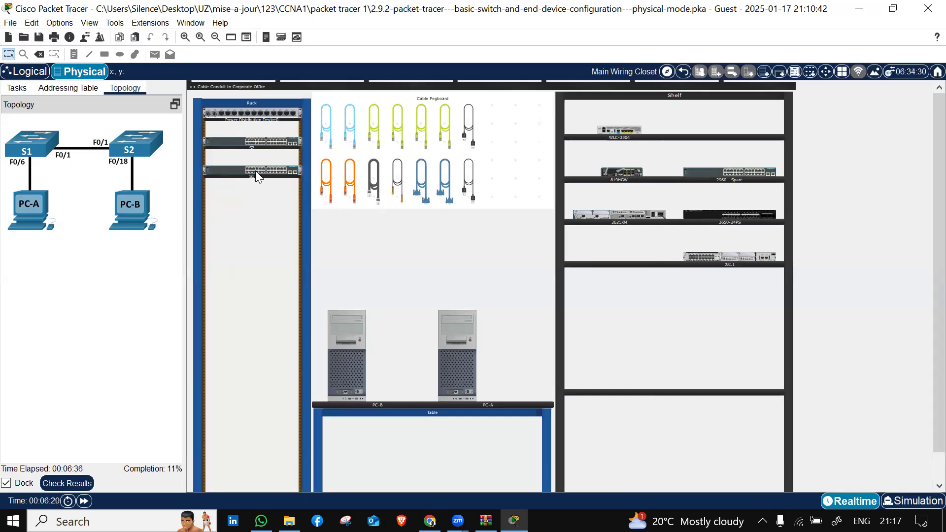
- Connect S1's FastEthernet0/6 port to PC-A's network port with a green cable from the pegboard
{"action": "scroll", "coordinate": [255, 170], "scroll_direction": "up", "scroll_amount": 1}
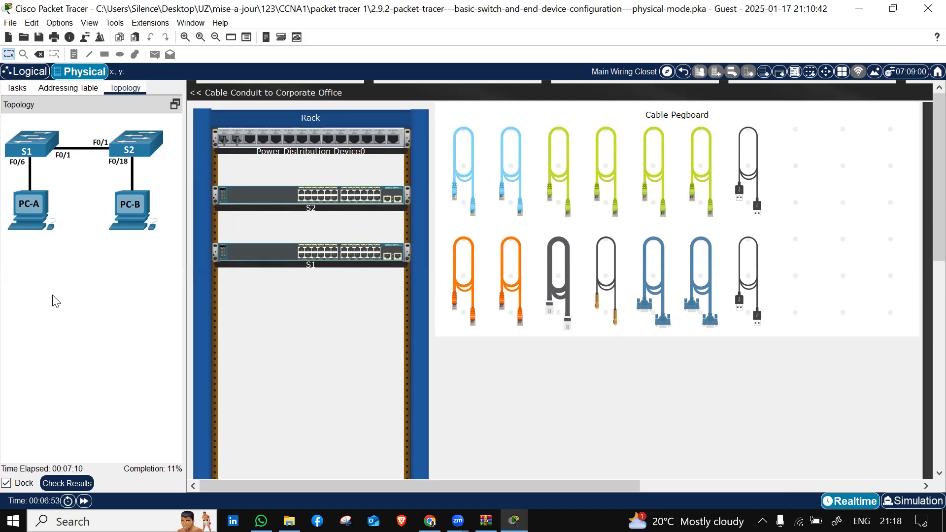
{"action": "left_click", "coordinate": [553, 192]}
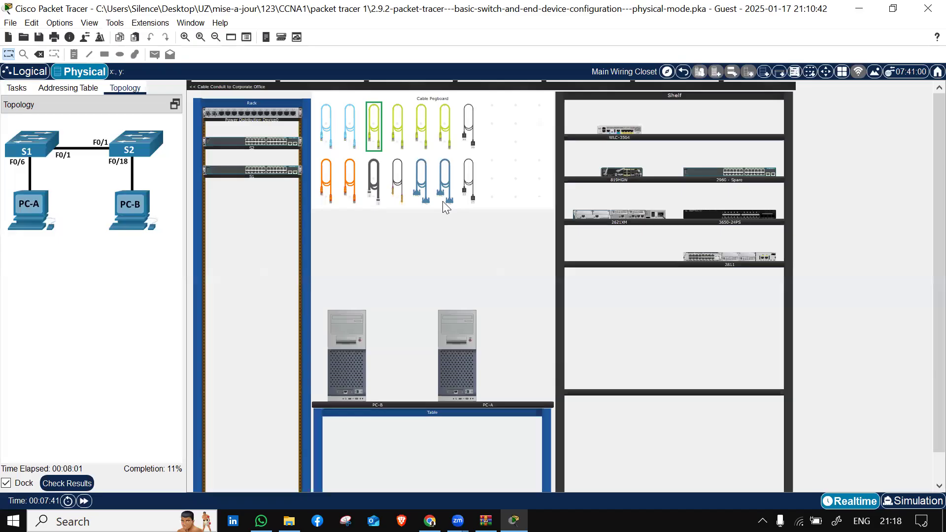
{"action": "left_click", "coordinate": [468, 185]}
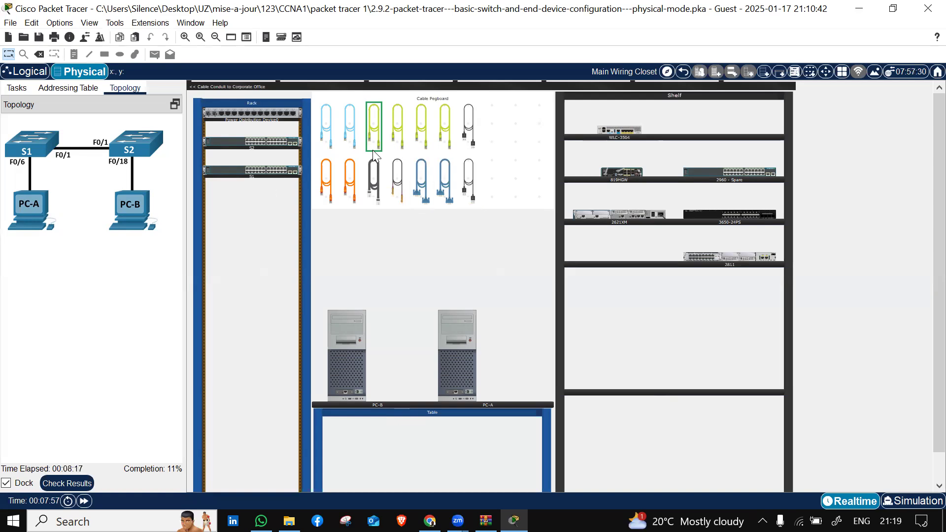
{"action": "right_click", "coordinate": [231, 170]}
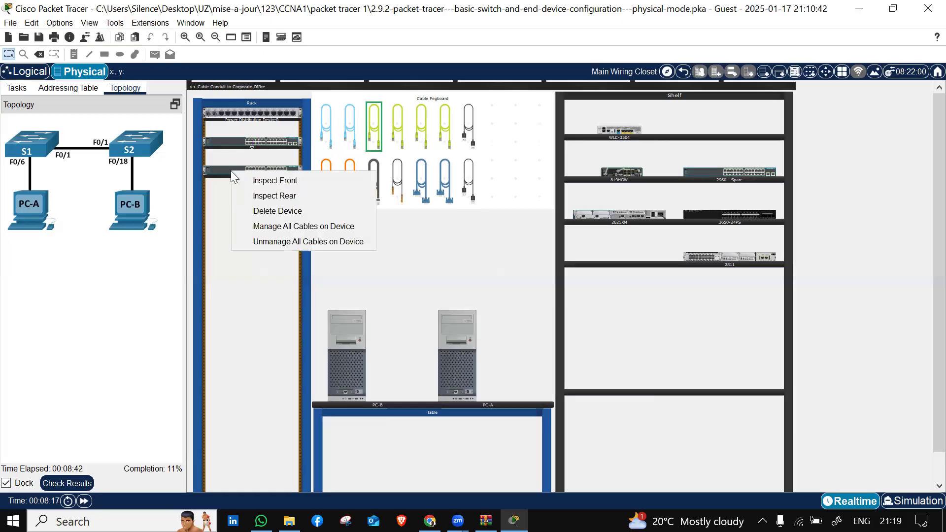
{"action": "left_click", "coordinate": [274, 182]}
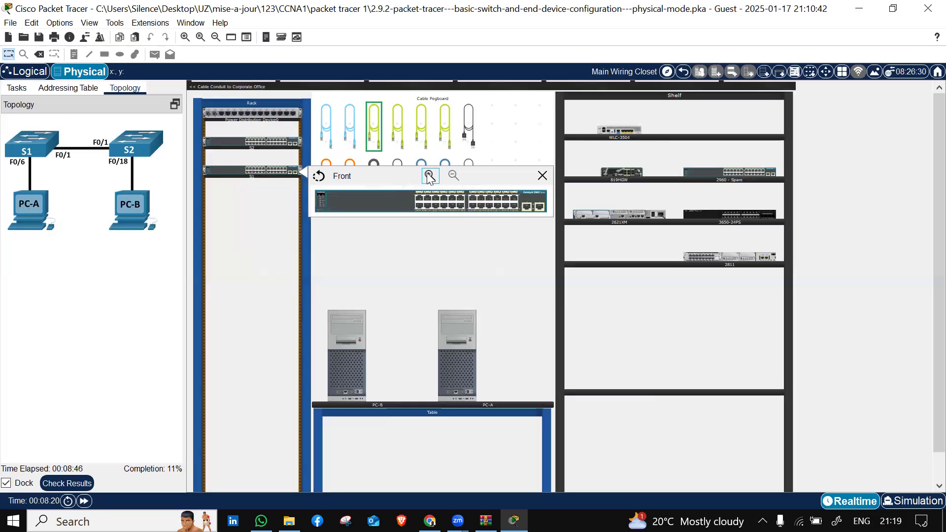
{"action": "left_click", "coordinate": [428, 175]}
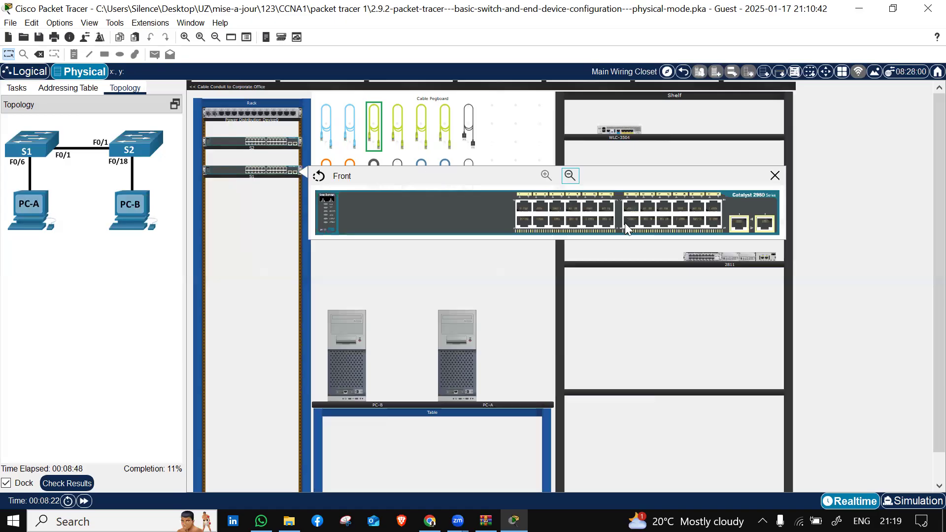
{"action": "left_click", "coordinate": [556, 221]}
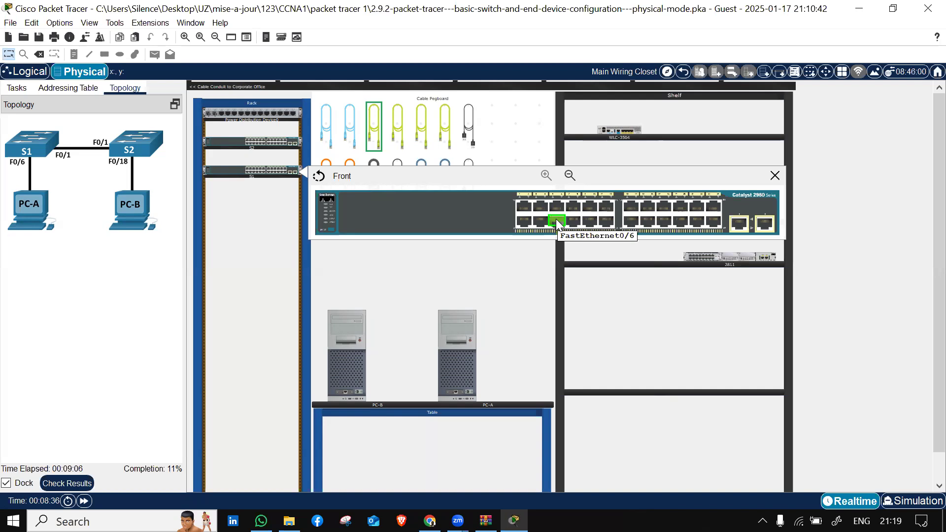
{"action": "left_click", "coordinate": [454, 393]}
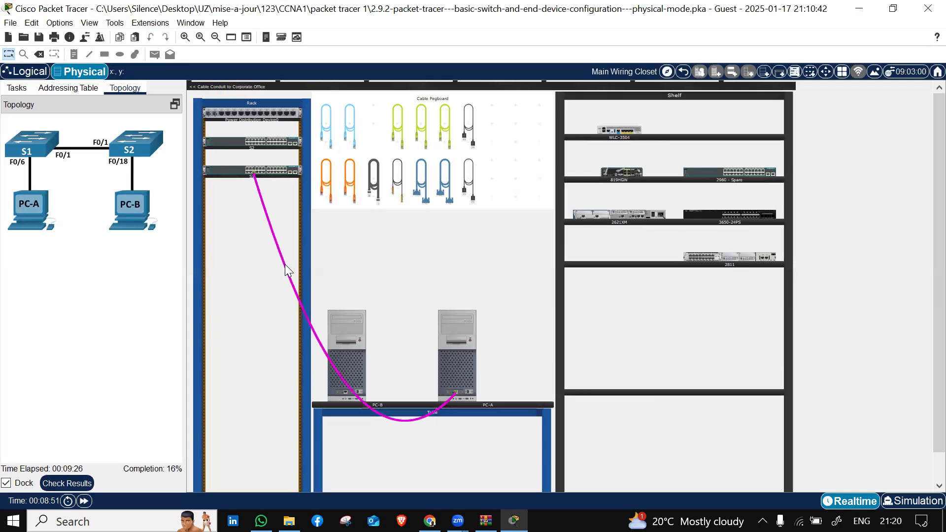
{"action": "mouse_move", "coordinate": [284, 264]}
{"action": "left_click", "coordinate": [421, 127]}
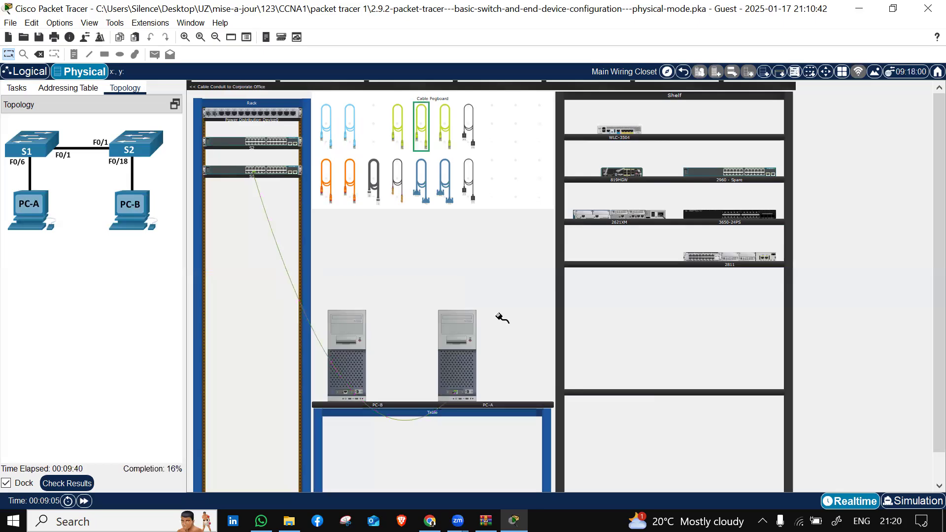
{"action": "left_click", "coordinate": [358, 392]}
{"action": "left_click", "coordinate": [531, 282]}
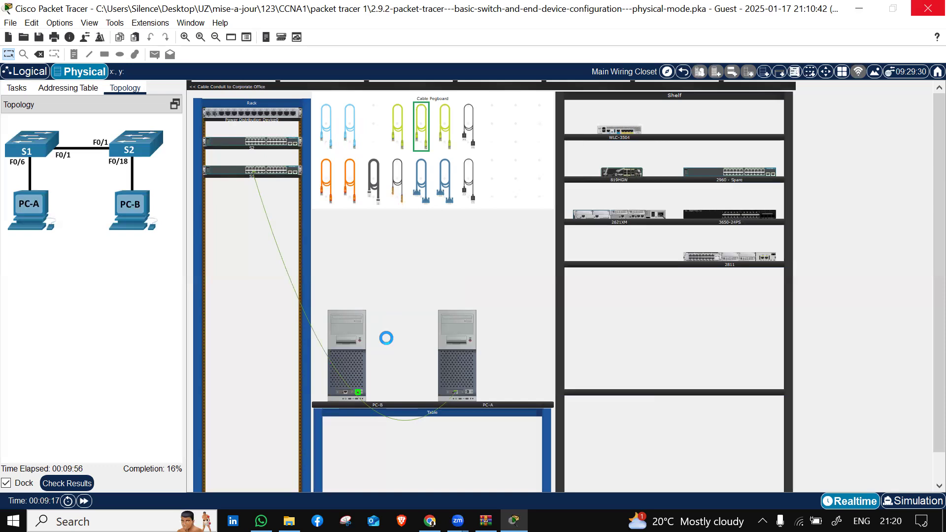
- Connect PC-B's network port to S2's FastEthernet0/18 port with another green cable from the pegboard
{"action": "left_click", "coordinate": [398, 133]}
{"action": "left_click", "coordinate": [345, 393]}
{"action": "left_click", "coordinate": [346, 392]}
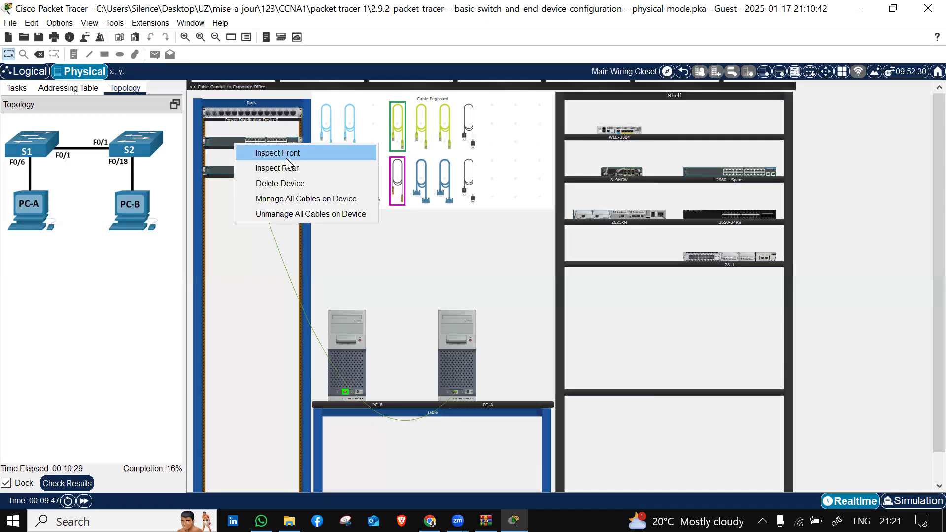
{"action": "left_click", "coordinate": [290, 157]}
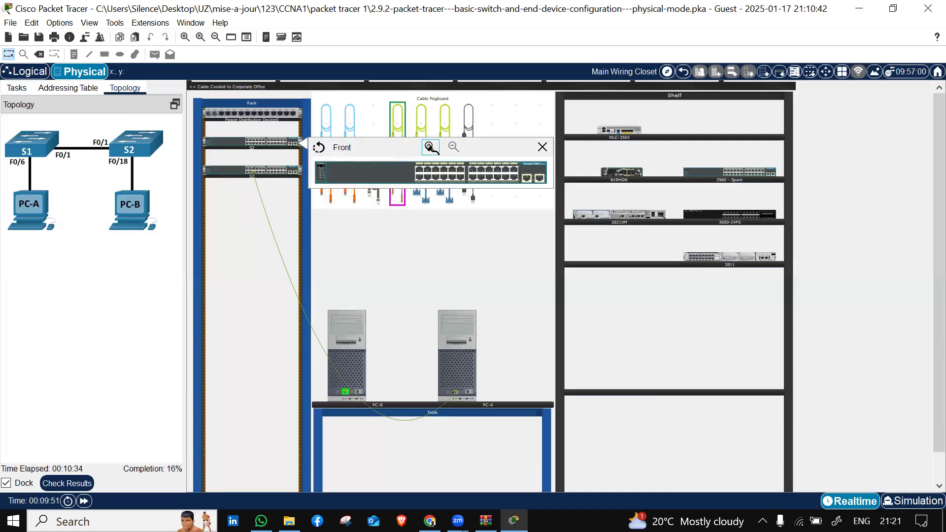
{"action": "left_click", "coordinate": [430, 147]}
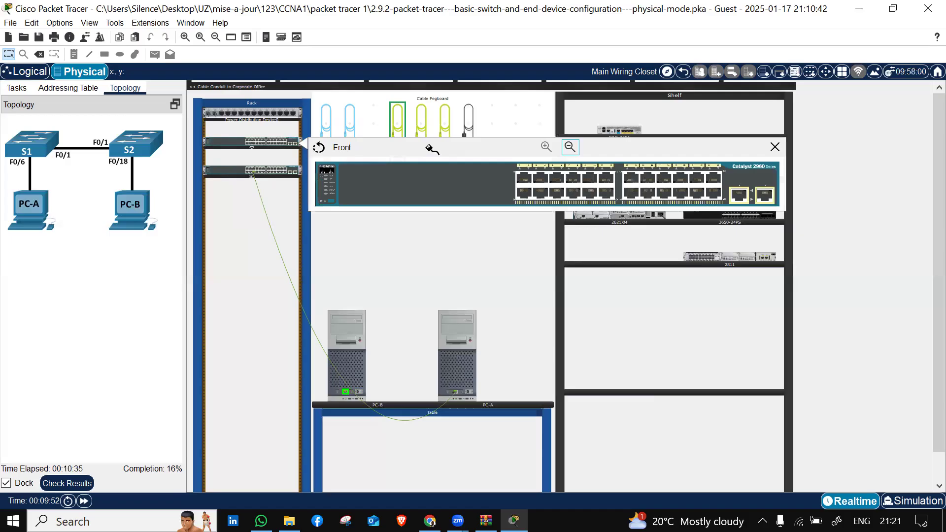
{"action": "left_click", "coordinate": [663, 193]}
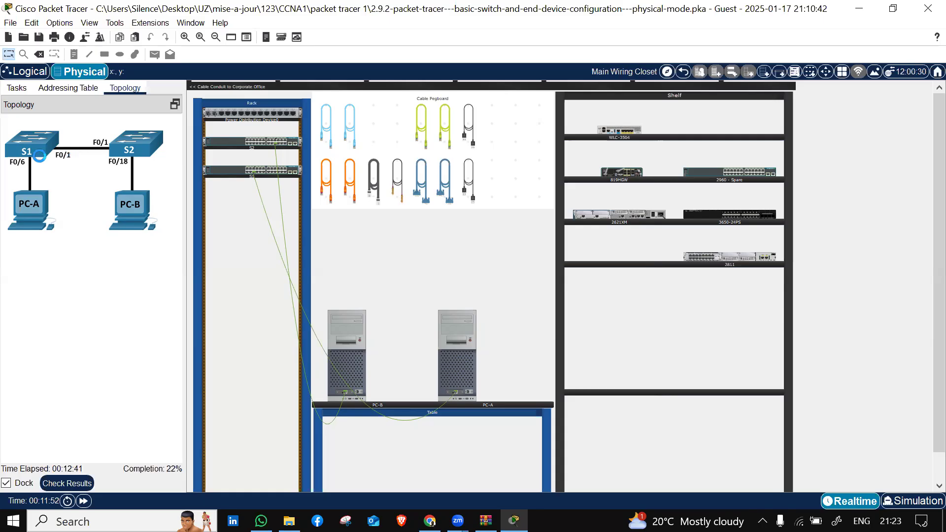
- Link S2's FastEthernet0/1 port to S1's FastEthernet0/1 port with a third green cable
{"action": "left_click", "coordinate": [421, 127]}
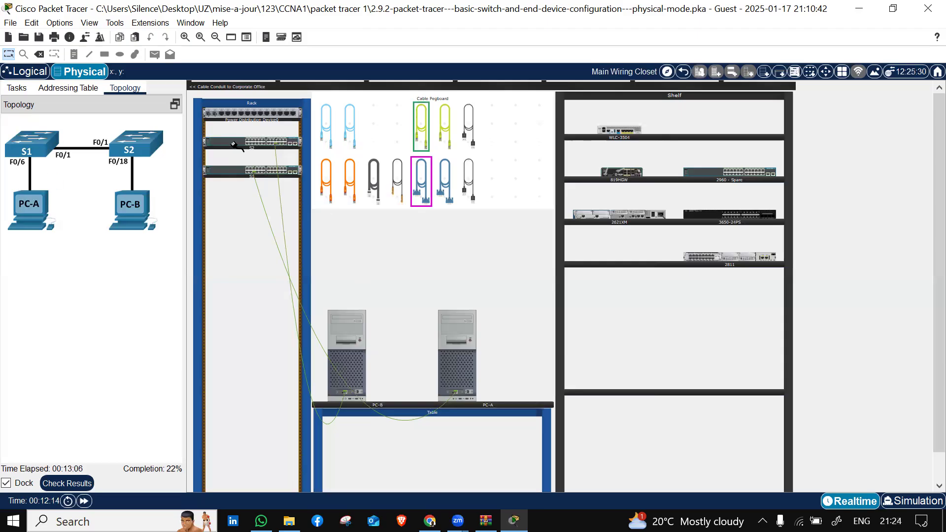
{"action": "left_click", "coordinate": [235, 144]}
{"action": "left_click", "coordinate": [284, 167]}
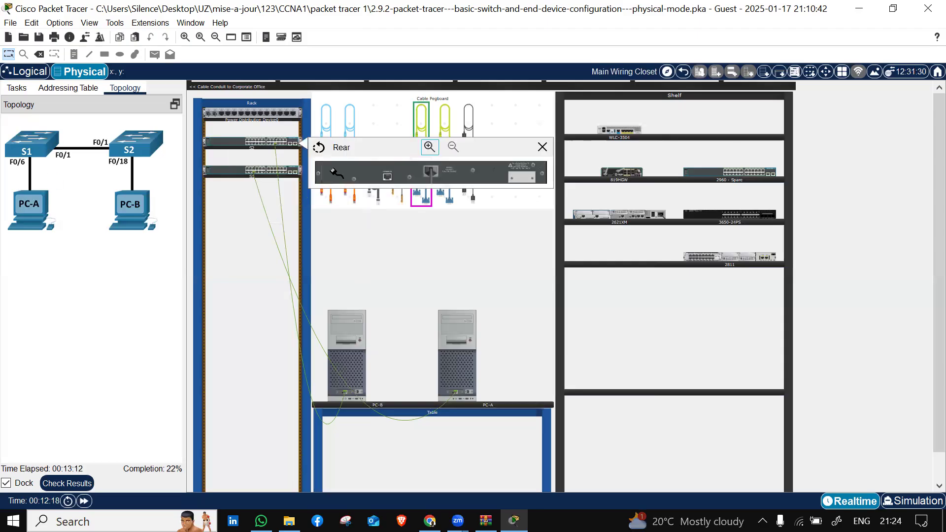
{"action": "left_click", "coordinate": [429, 147]}
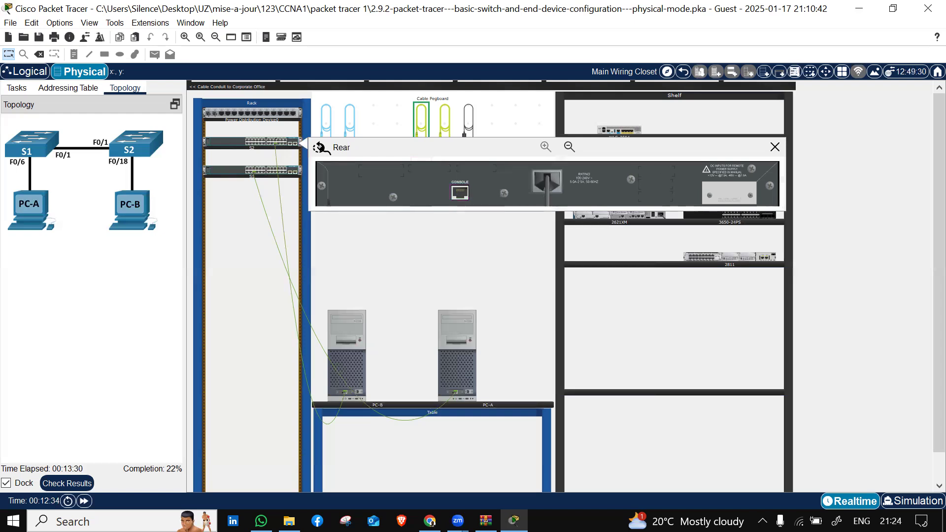
{"action": "left_click", "coordinate": [320, 147]}
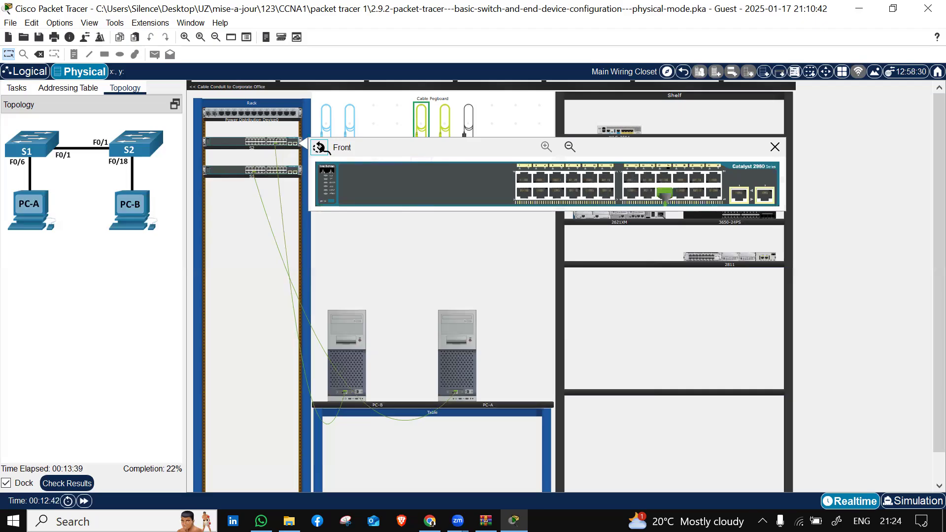
{"action": "left_click", "coordinate": [523, 178]}
{"action": "right_click", "coordinate": [226, 171]}
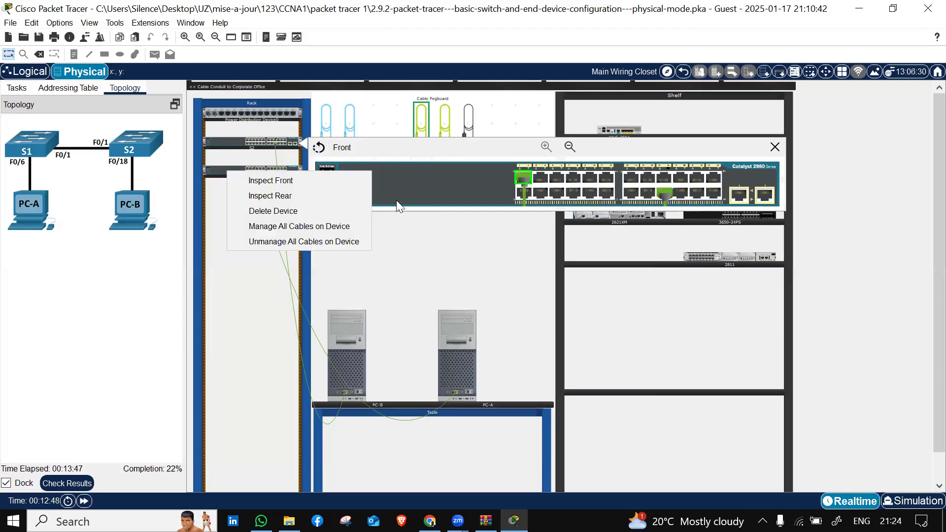
{"action": "left_click", "coordinate": [262, 178]}
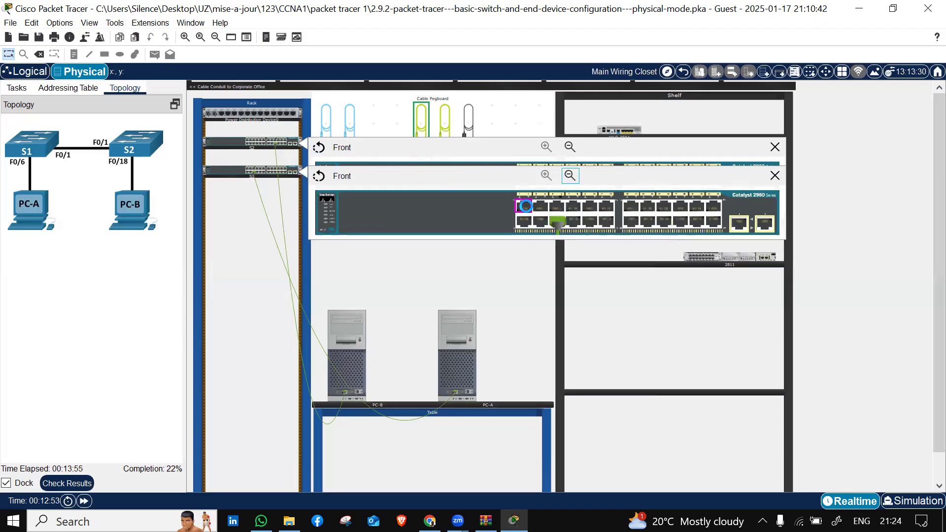
{"action": "left_click", "coordinate": [527, 205]}
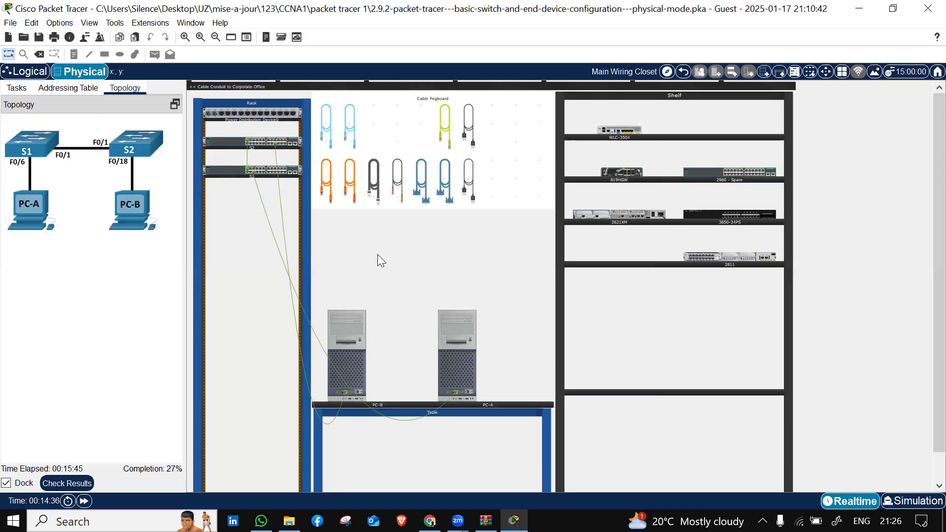
- Power on PC-B with the power button on its chassis and close its device window
{"action": "left_click", "coordinate": [356, 359]}
{"action": "left_click", "coordinate": [430, 39]}
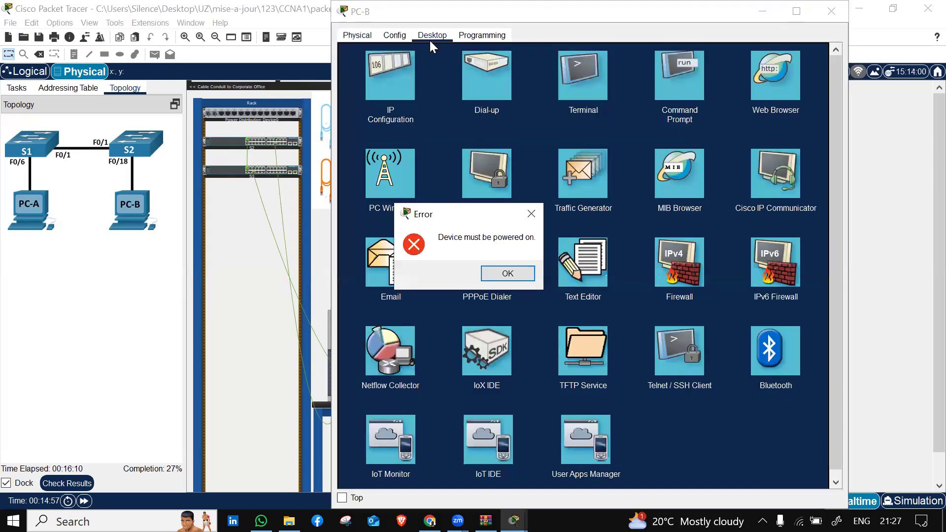
{"action": "key", "text": "Return"}
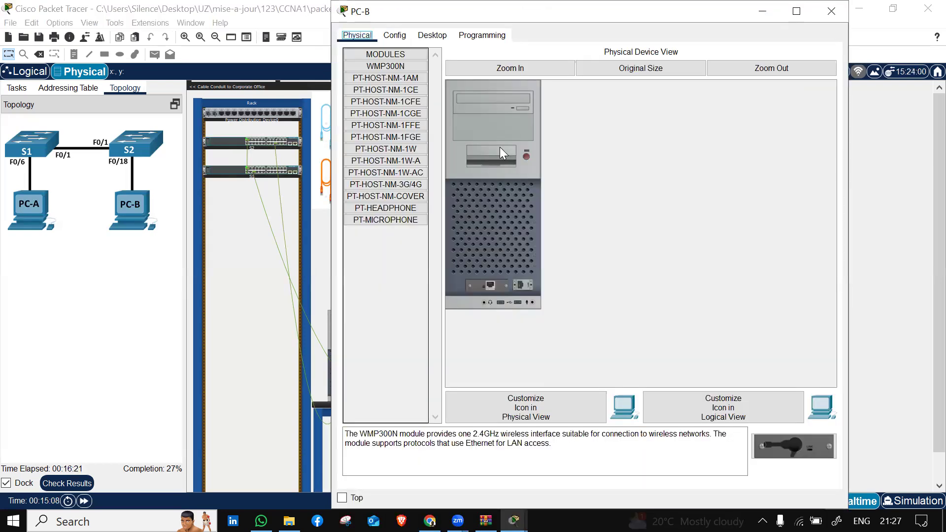
{"action": "left_click", "coordinate": [527, 157]}
{"action": "left_click", "coordinate": [831, 11]}
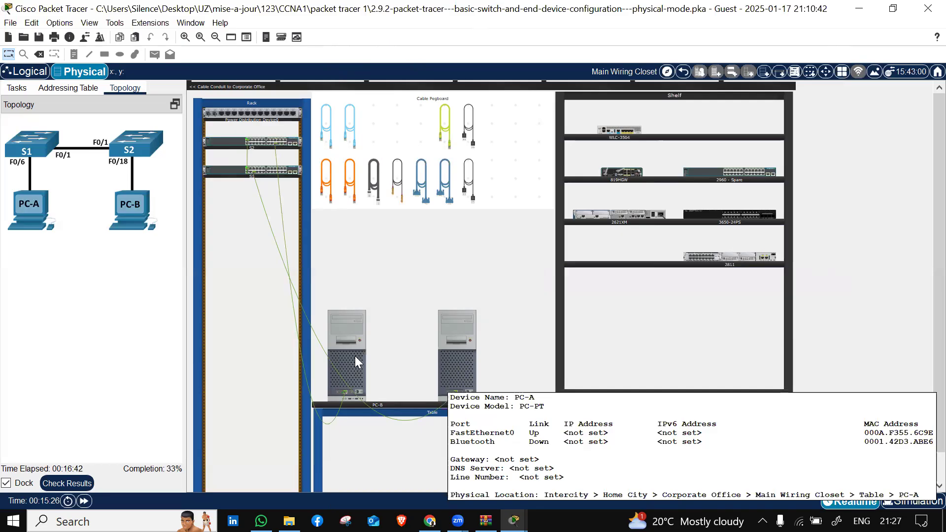
- Check that PC-B's desktop applications can be opened and close its device window again
{"action": "left_click", "coordinate": [354, 356]}
{"action": "left_click", "coordinate": [432, 36]}
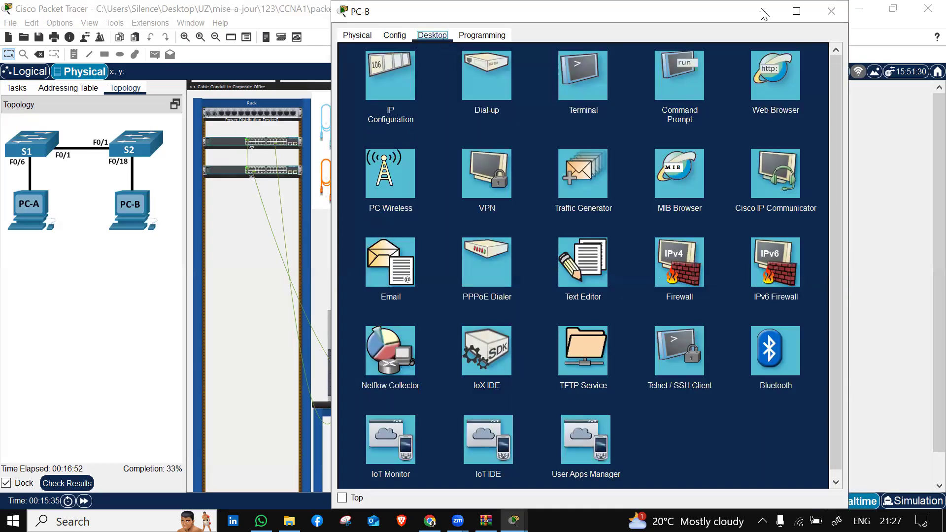
{"action": "left_click", "coordinate": [831, 11]}
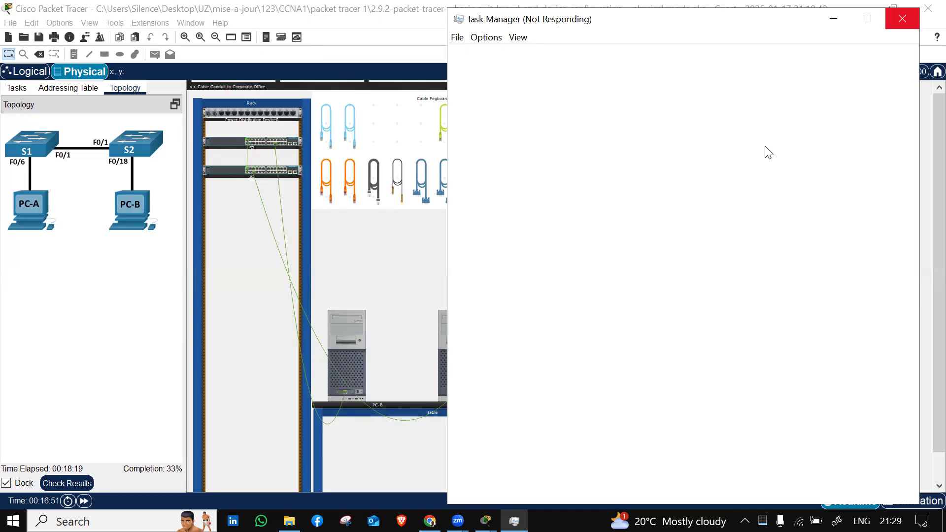
- End the WhatsApp and Google Chrome (10) tasks in Task Manager, and minimize it to return to Packet Tracer
{"action": "left_click", "coordinate": [739, 184]}
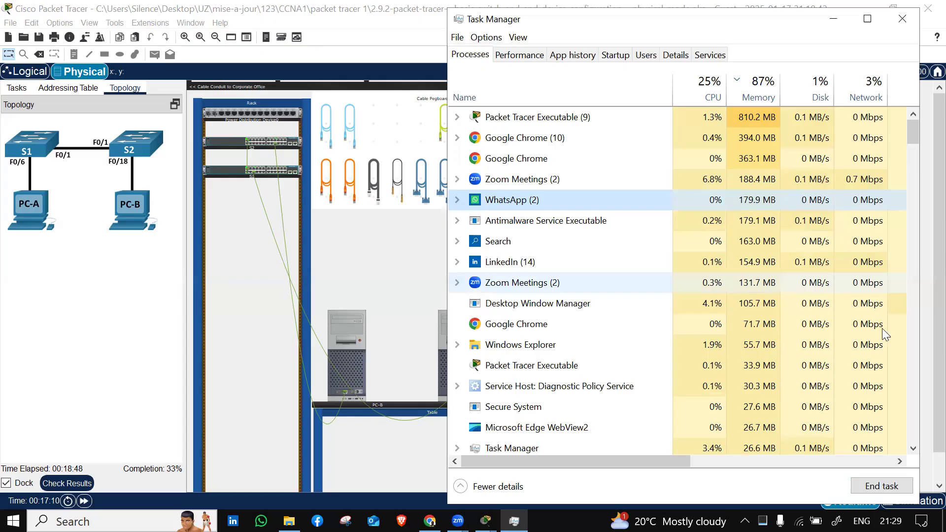
{"action": "left_click", "coordinate": [881, 487]}
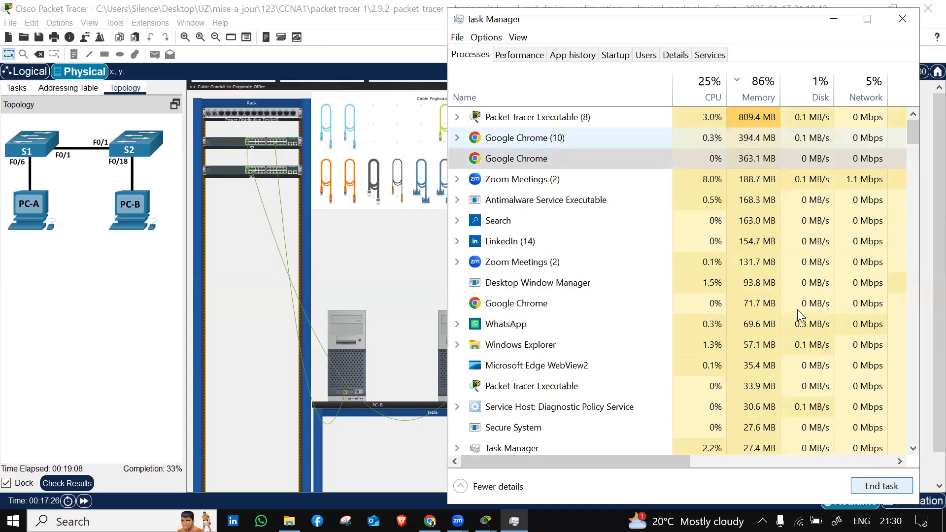
{"action": "left_click", "coordinate": [881, 486]}
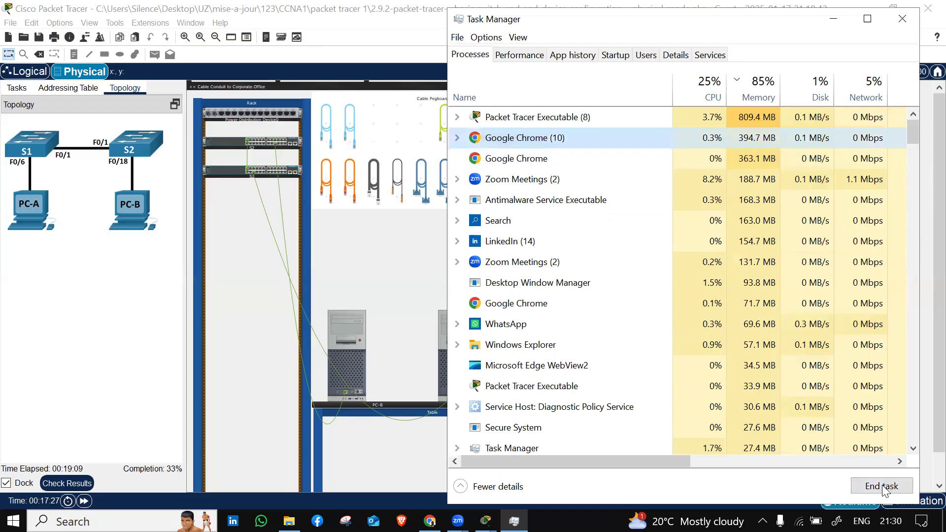
{"action": "left_click", "coordinate": [837, 18]}
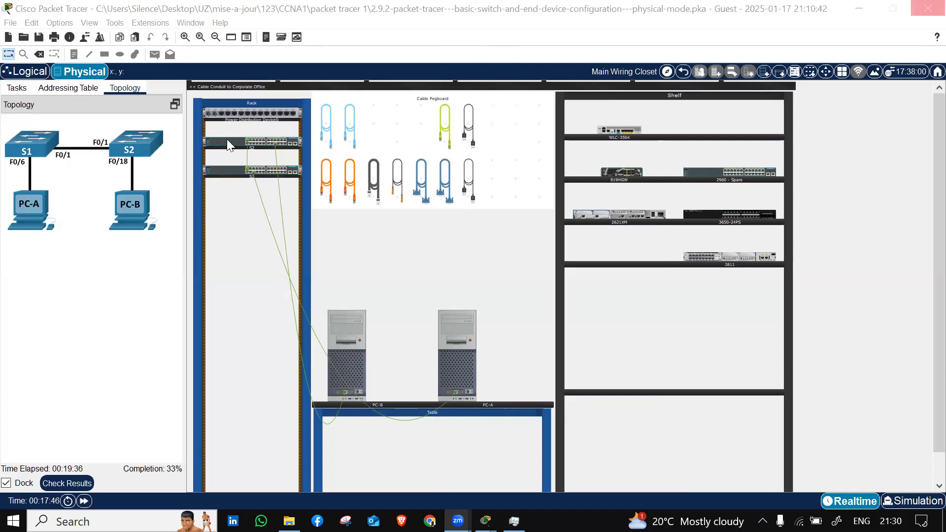
- Display the Addressing Table, widen its pane to reveal the IP Address column, and open PC-B's IP Configuration
{"action": "scroll", "coordinate": [227, 139], "scroll_direction": "up", "scroll_amount": 1}
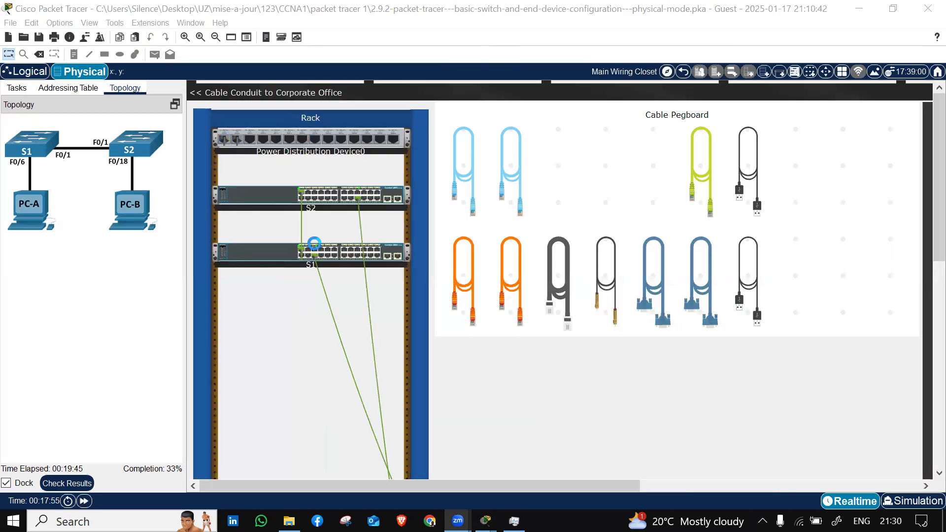
{"action": "left_click", "coordinate": [279, 197]}
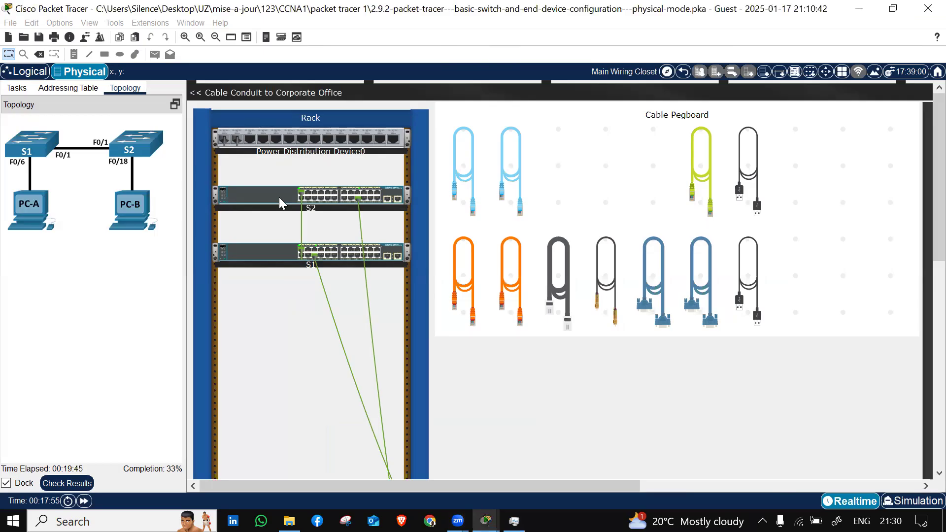
{"action": "scroll", "coordinate": [279, 197], "scroll_direction": "up", "scroll_amount": 1}
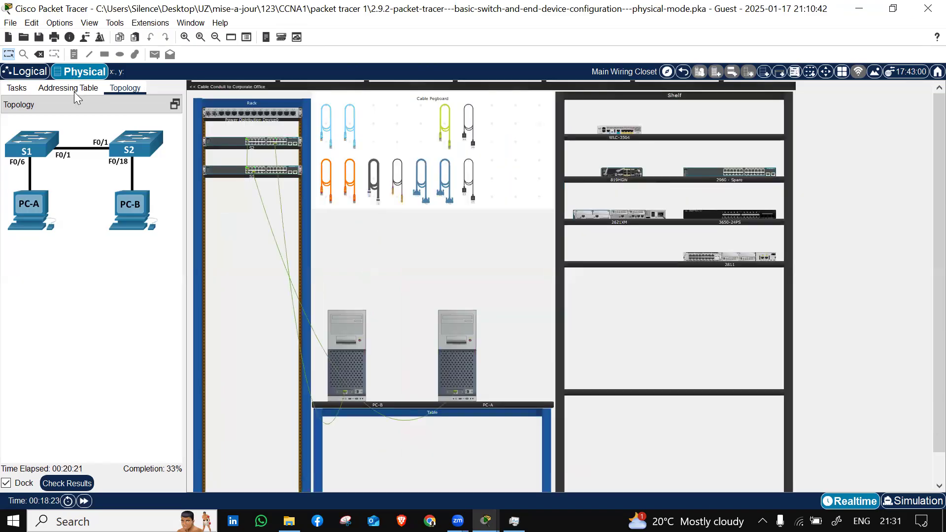
{"action": "left_click", "coordinate": [74, 91]}
{"action": "left_click_drag", "start_coordinate": [295, 300], "coordinate": [296, 253]}
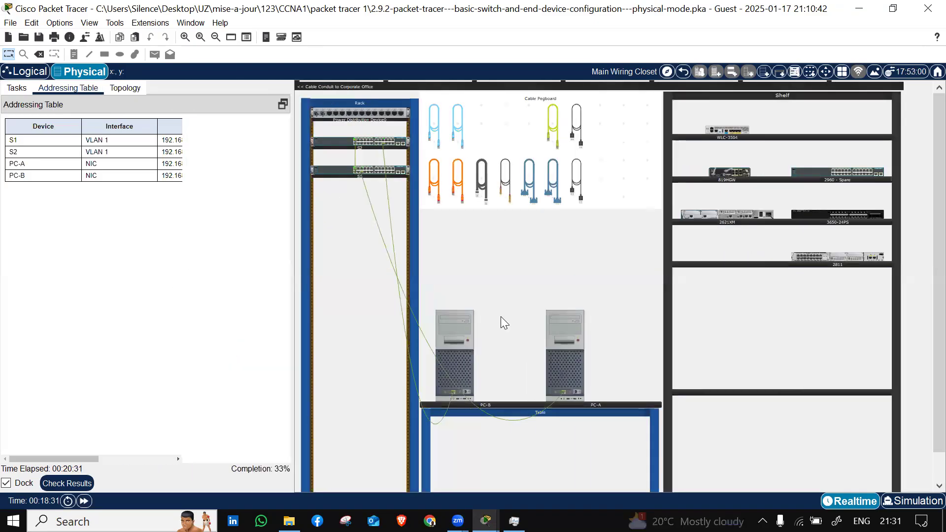
{"action": "double_click", "coordinate": [461, 350]}
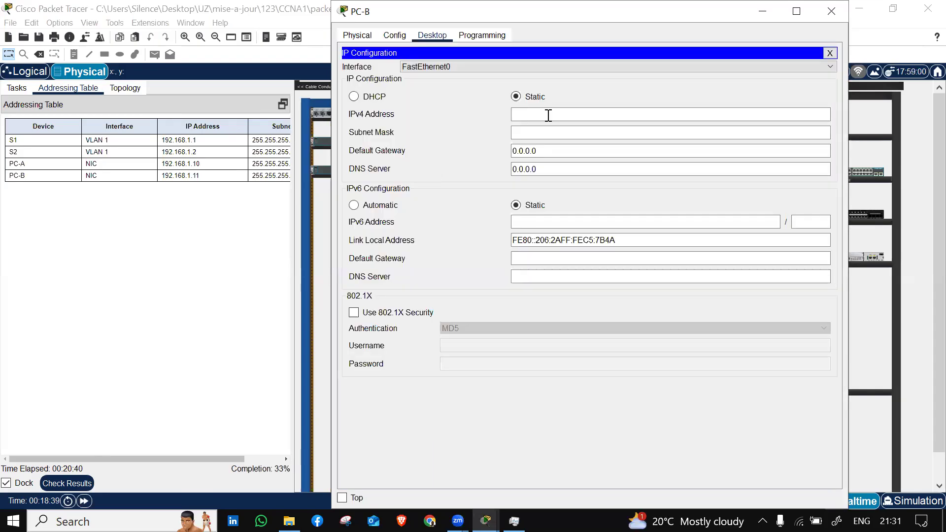
{"action": "left_click", "coordinate": [548, 114]}
{"action": "type", "text": "1921."}
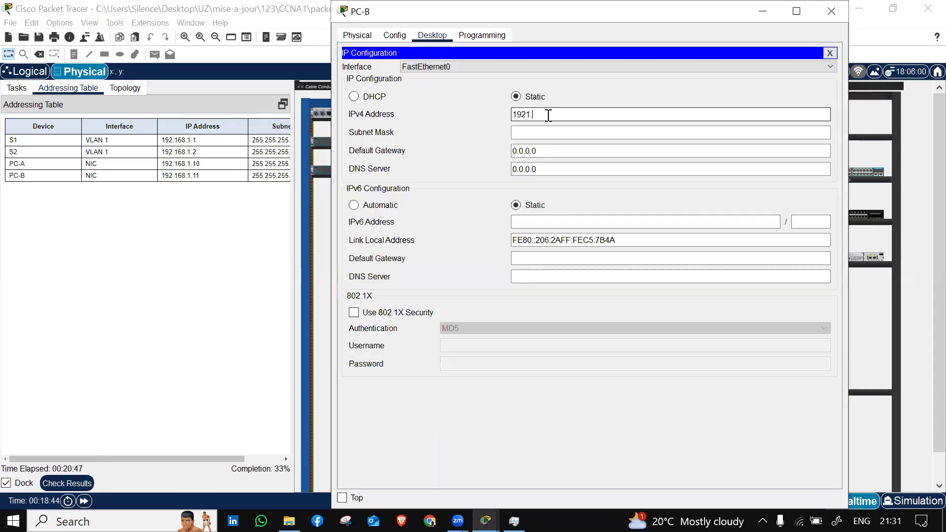
{"action": "type", "text": "168.1.11"}
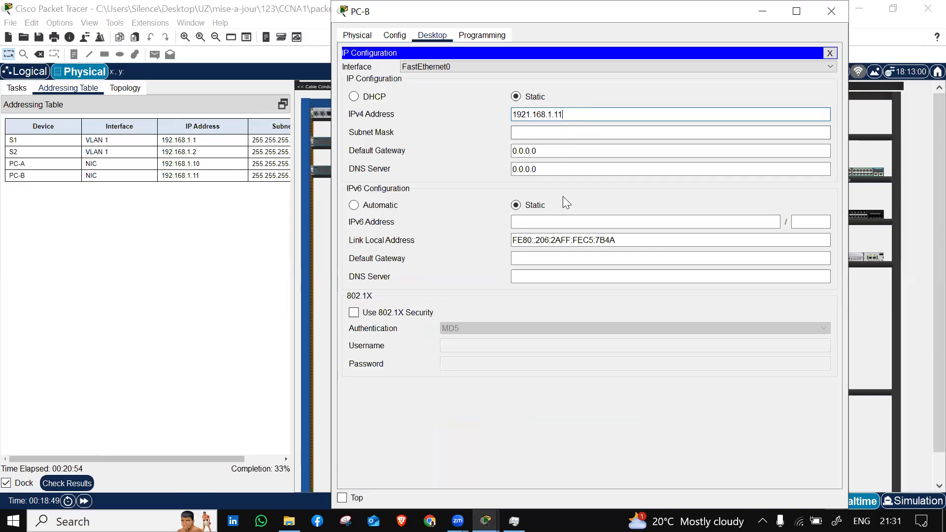
{"action": "key", "text": "Return"}
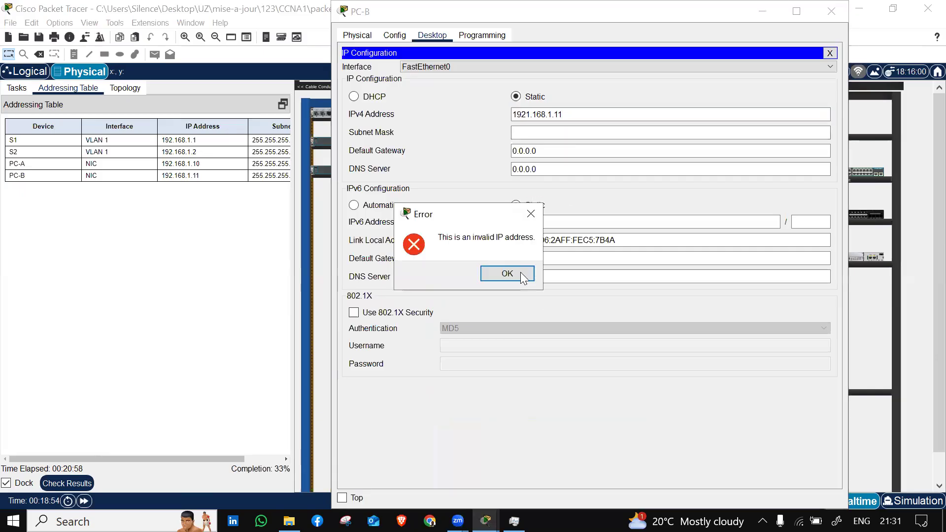
{"action": "key", "text": "Return"}
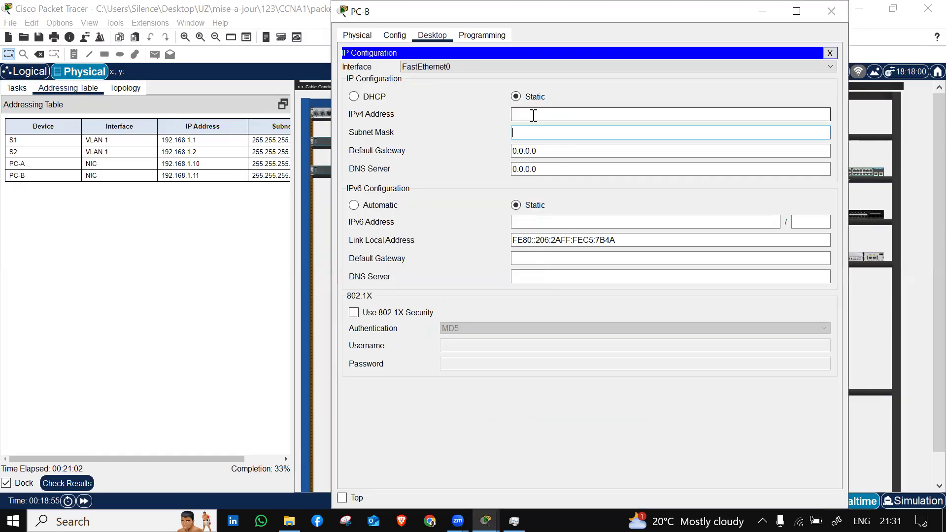
- Set PC-B's static IPv4 address to 192.168.1.11 with subnet mask 255.255.255.0 and minimize its device window
{"action": "left_click", "coordinate": [533, 115]}
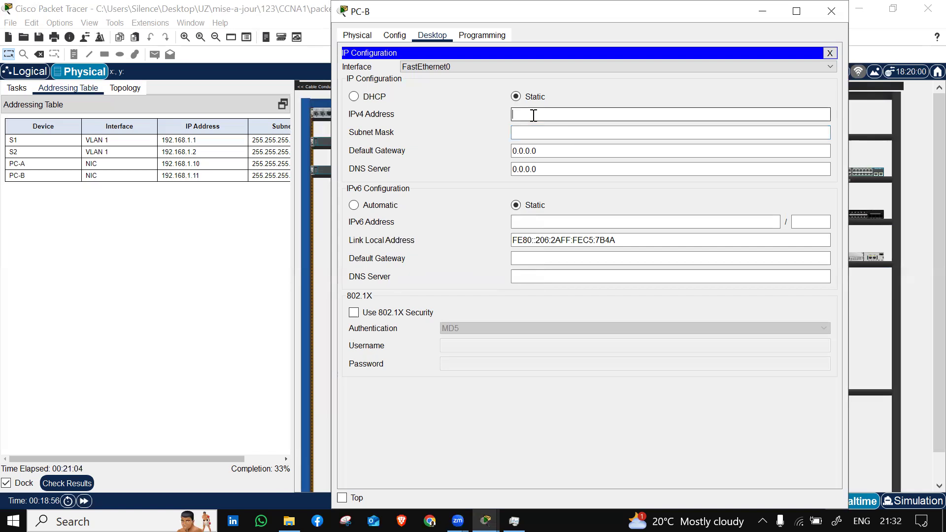
{"action": "type", "text": "192.168.1.11"}
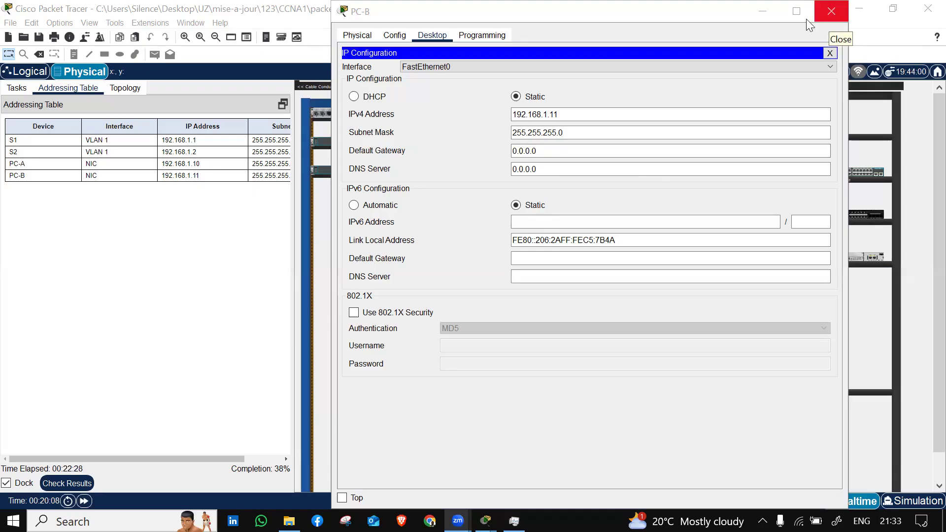
{"action": "left_click", "coordinate": [757, 13]}
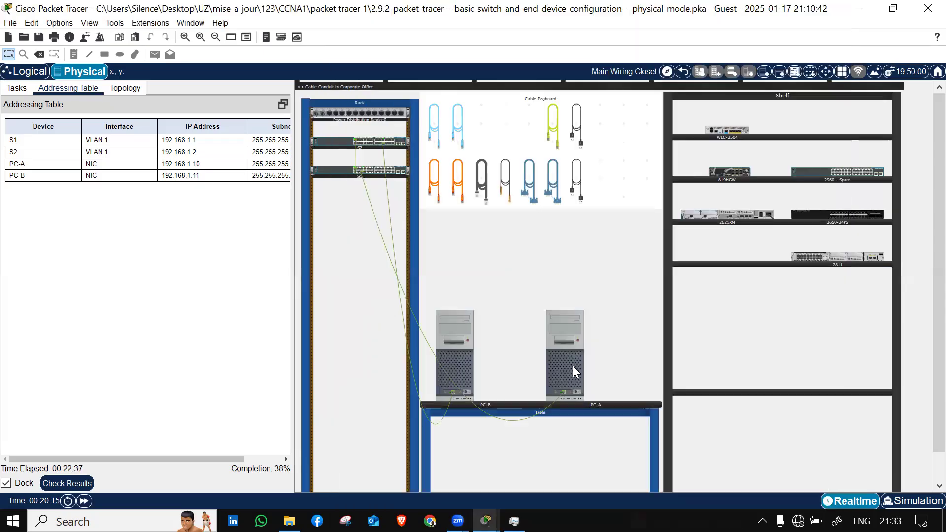
{"action": "left_click", "coordinate": [568, 350]}
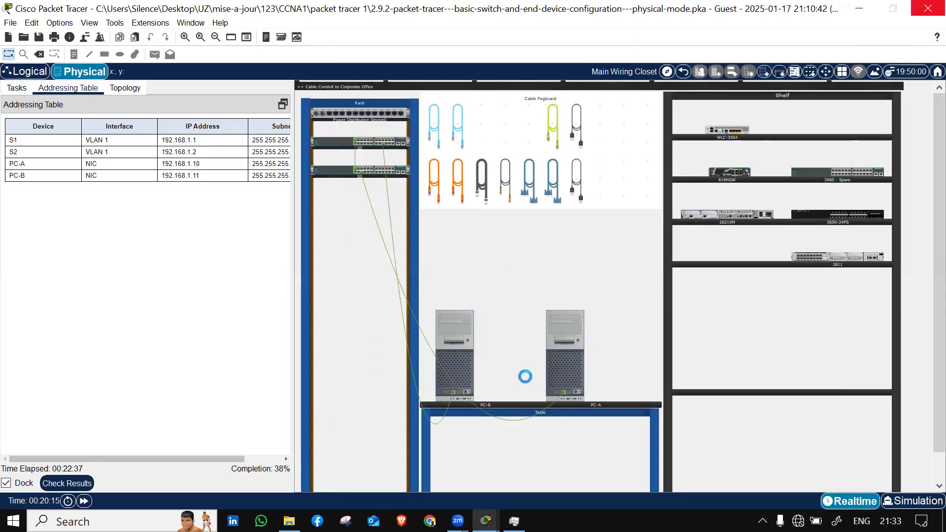
{"action": "key", "text": "super"}
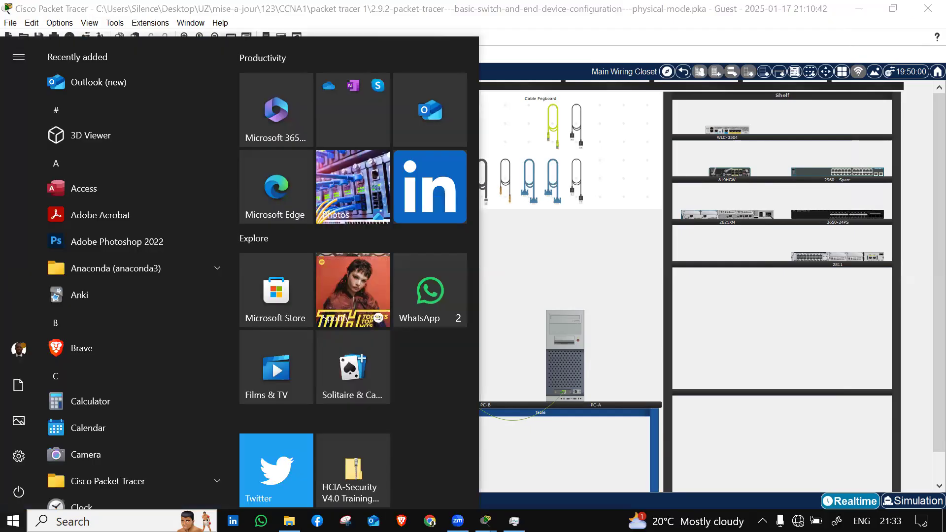
{"action": "mouse_move", "coordinate": [289, 520]}
{"action": "left_click", "coordinate": [358, 411]}
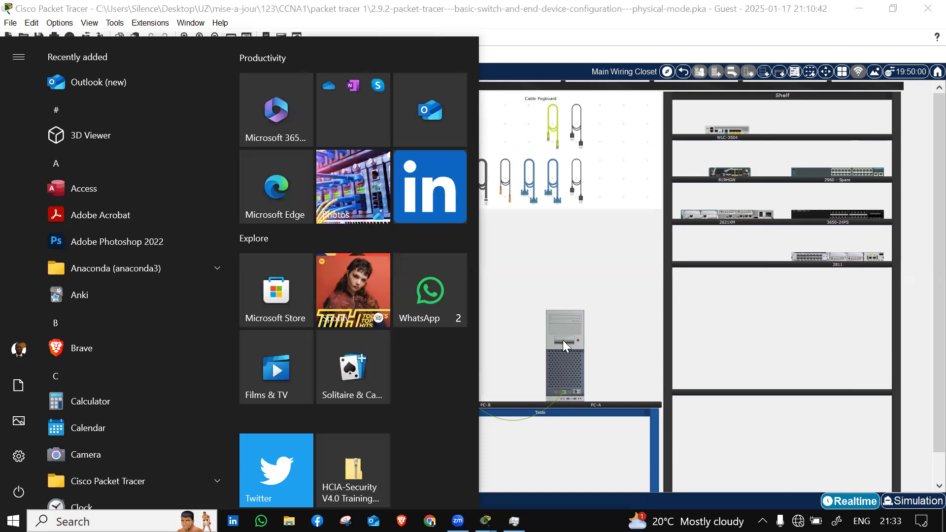
{"action": "left_click", "coordinate": [566, 344]}
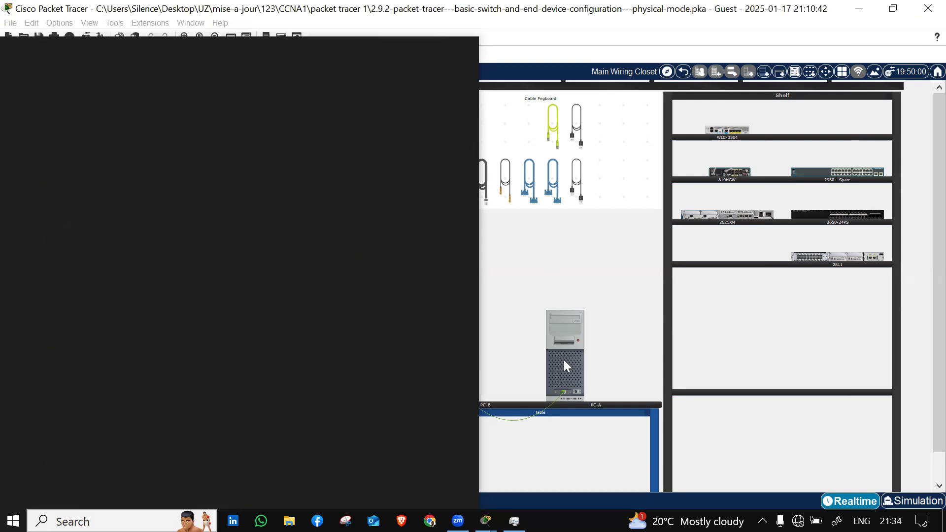
- Open PC-A's IP Configuration for FastEthernet0 with its IPv4 address ready for editing
{"action": "left_click", "coordinate": [563, 359]}
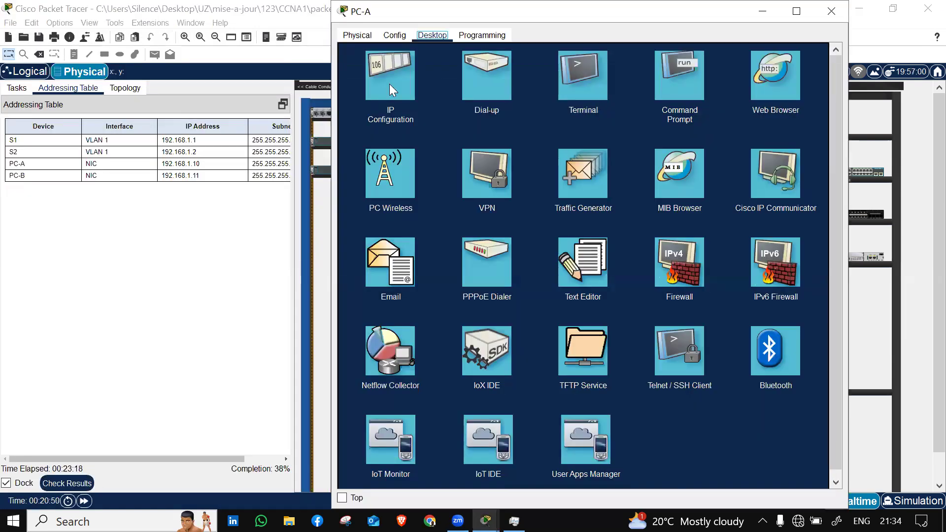
{"action": "left_click", "coordinate": [397, 114]}
{"action": "left_click", "coordinate": [528, 114]}
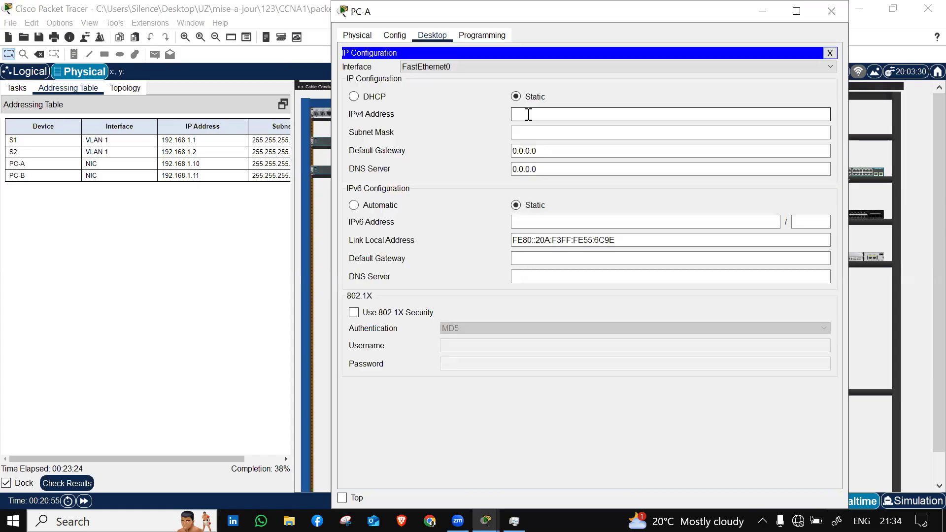